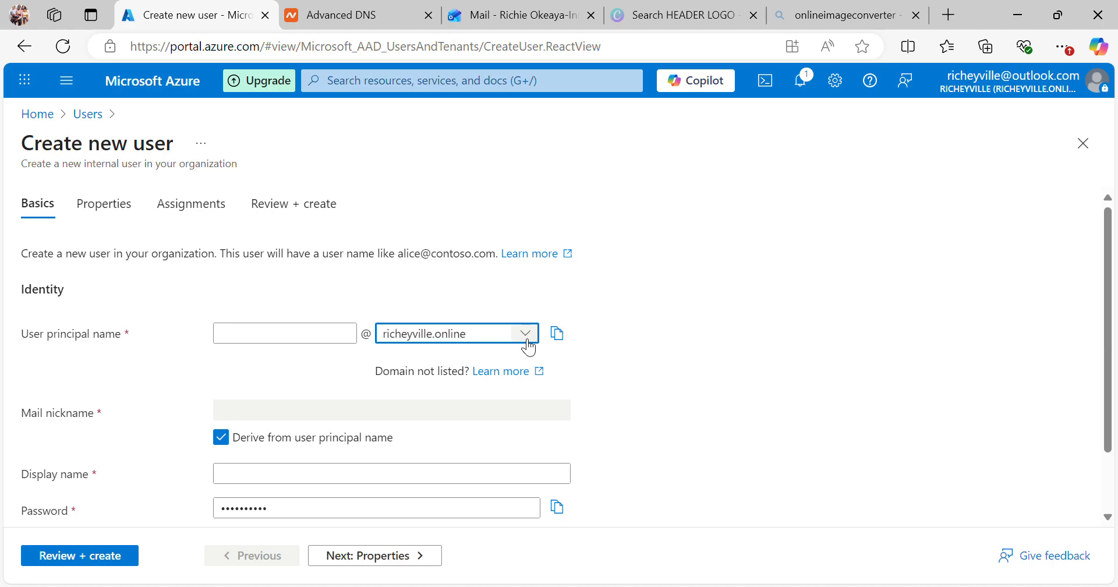
Step: Enter the new user's sign-in name in the user principal name field, fixing a typo
left_click(268, 342)
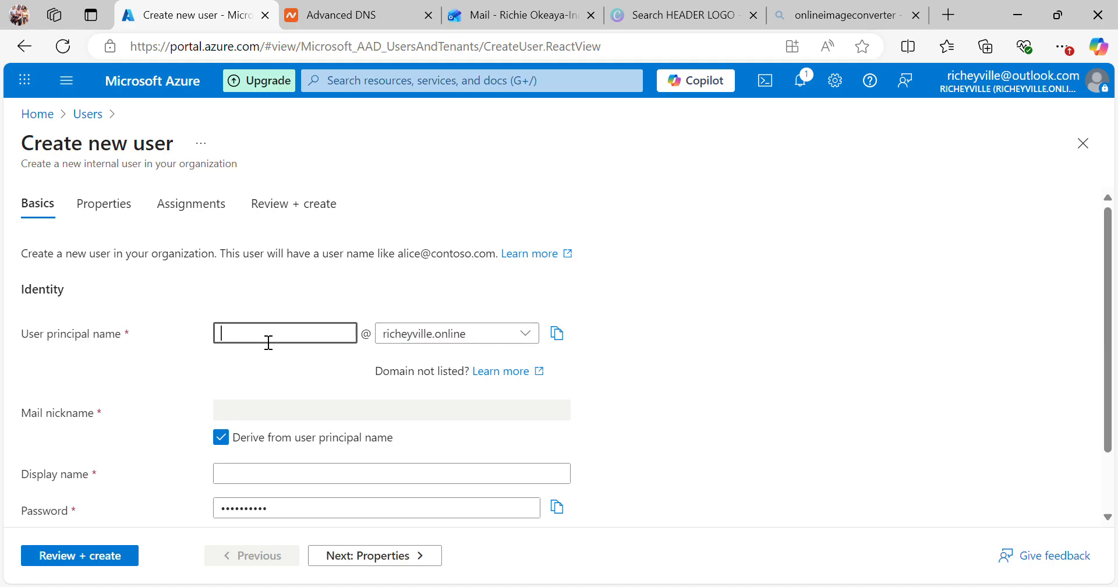
type("d")
key("BackSpace")
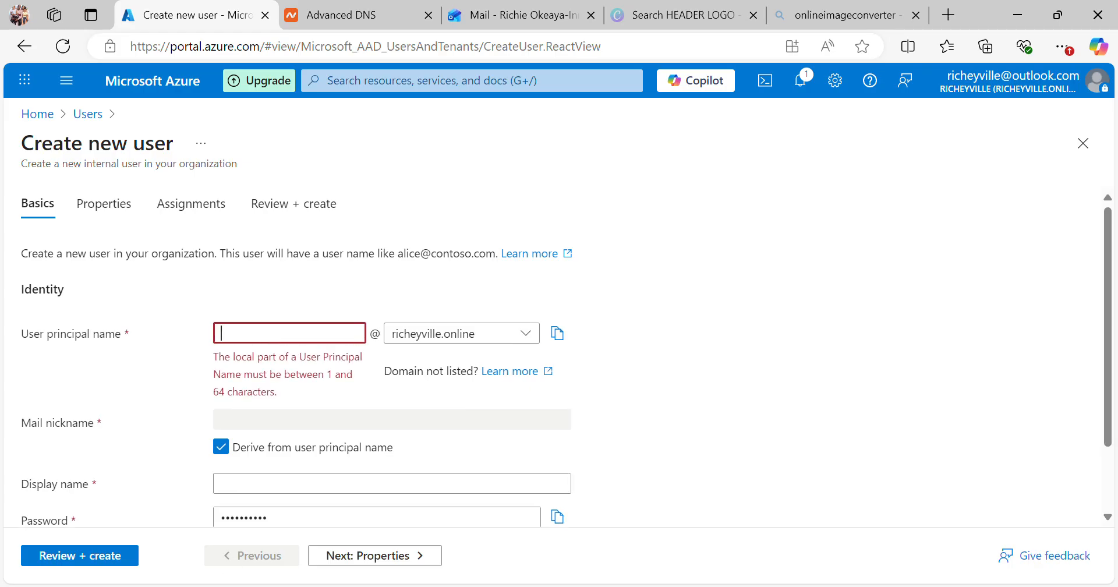
left_click(447, 574)
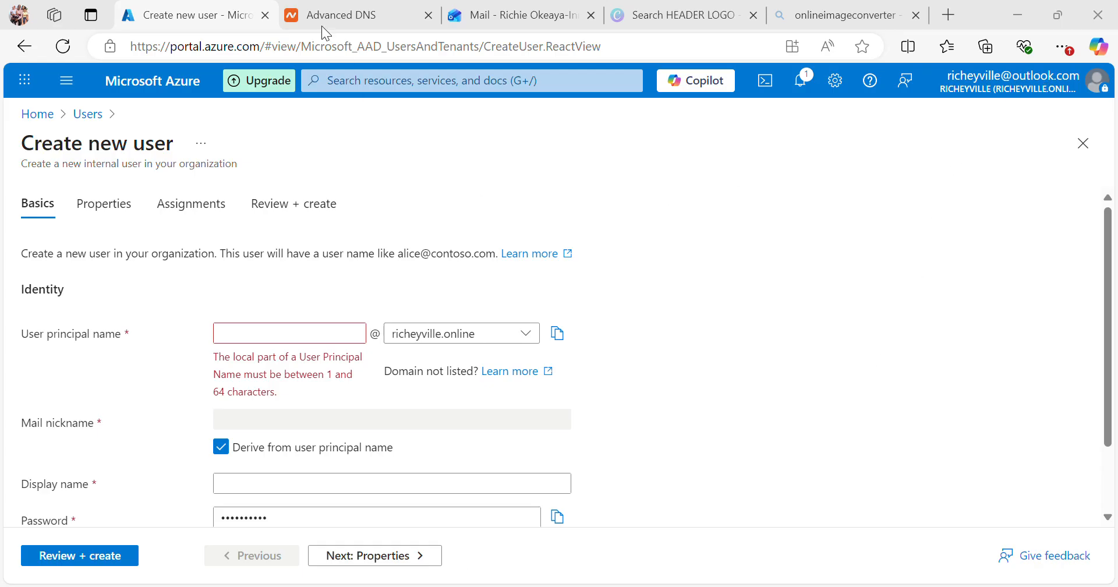
left_click(1018, 17)
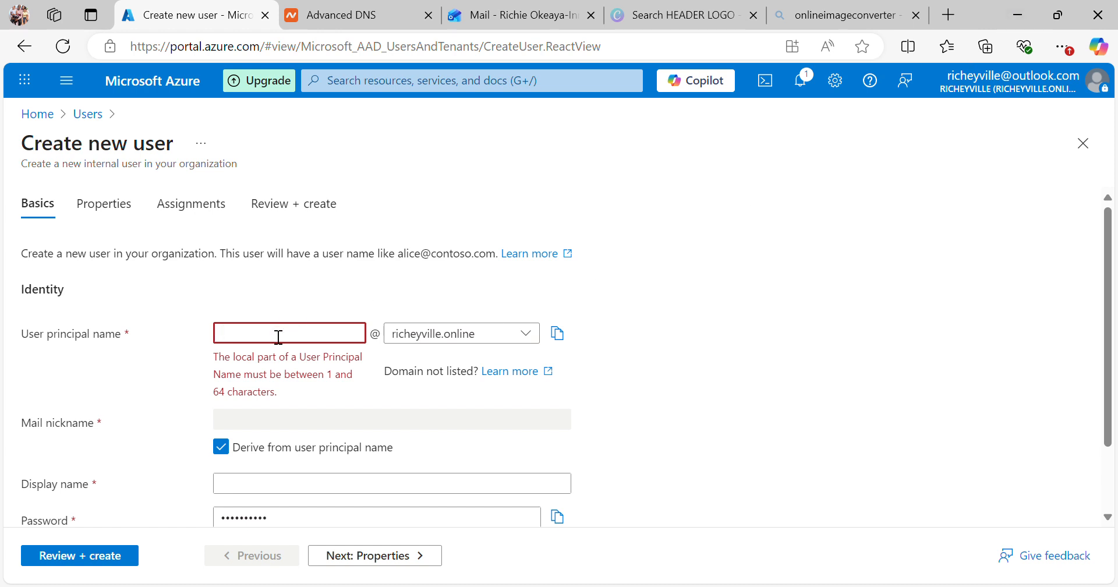
type("faith")
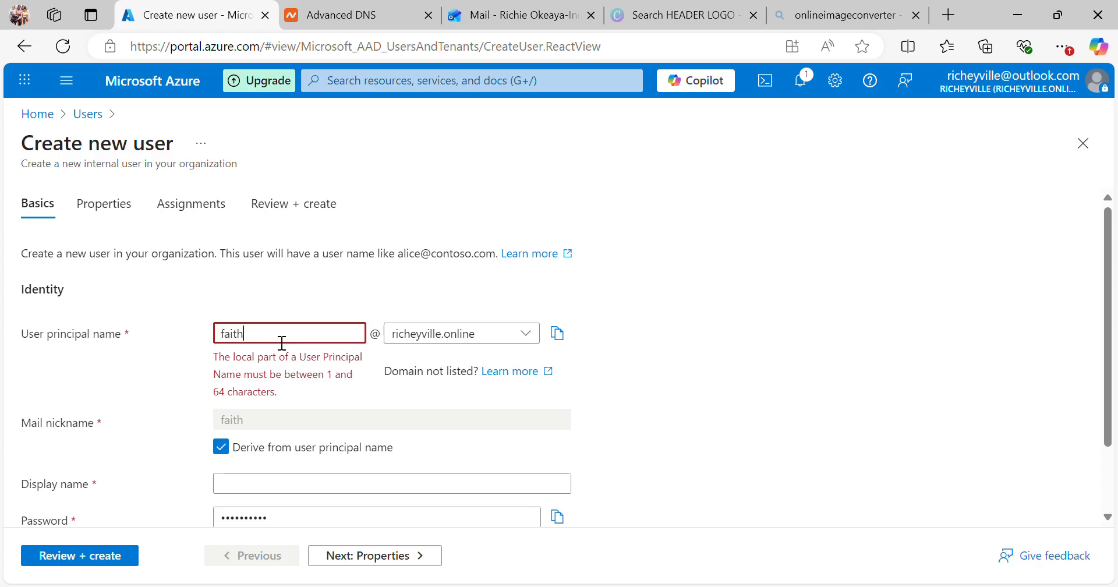
Step: Fill in the user's full display name and copy the auto-generated password
left_click(291, 493)
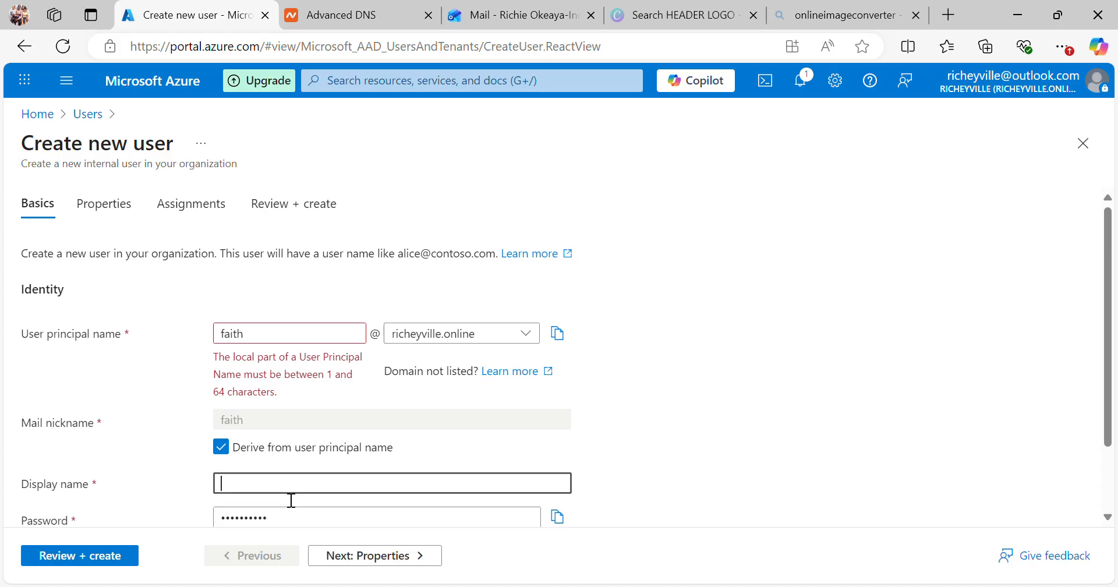
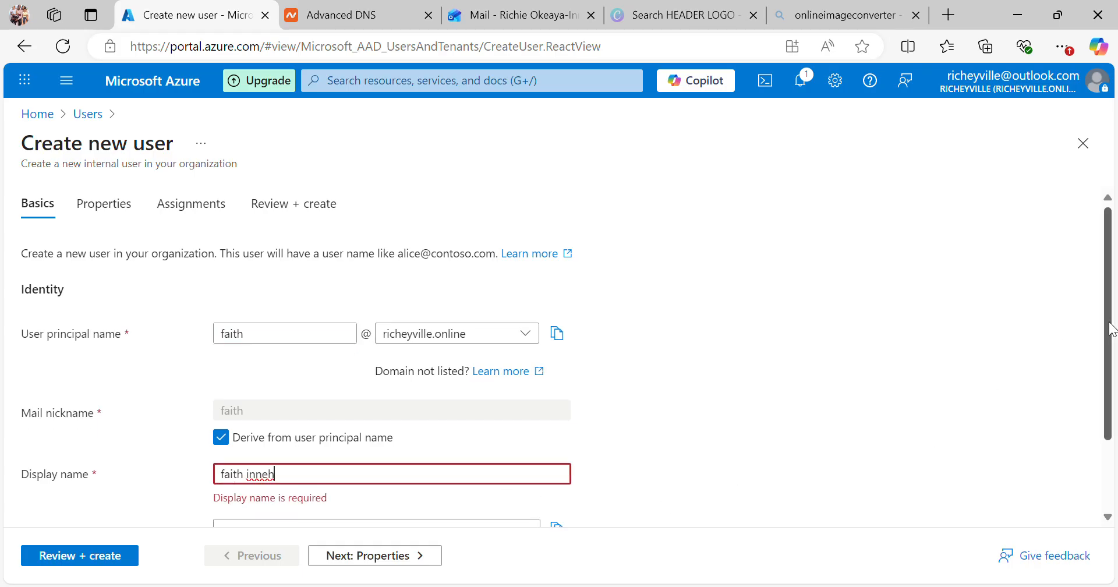
scroll(1115, 358, "down", 1)
scroll(1115, 358, "down", 1)
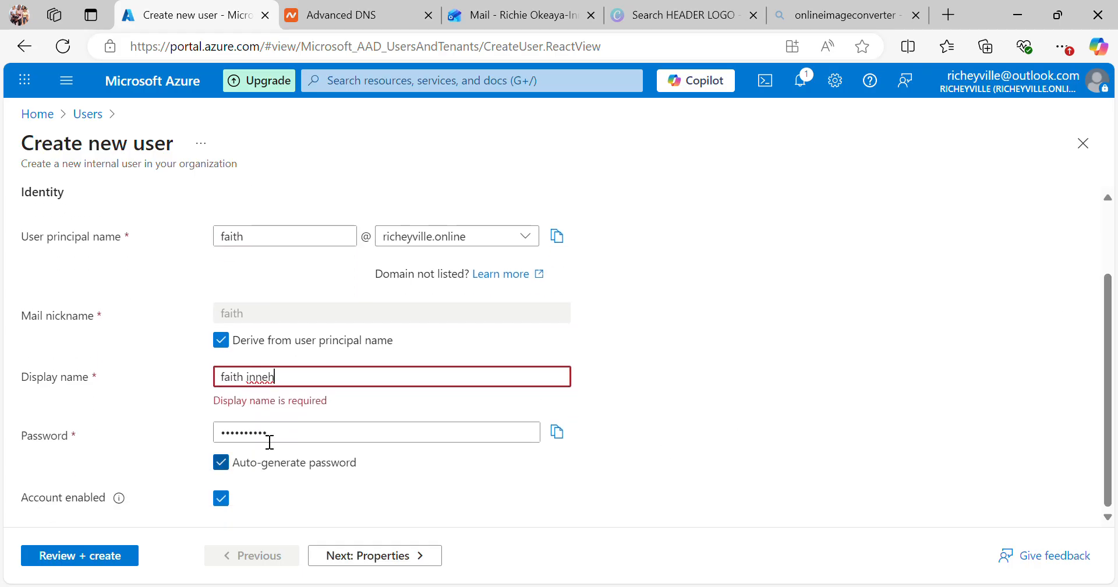
left_click(351, 397)
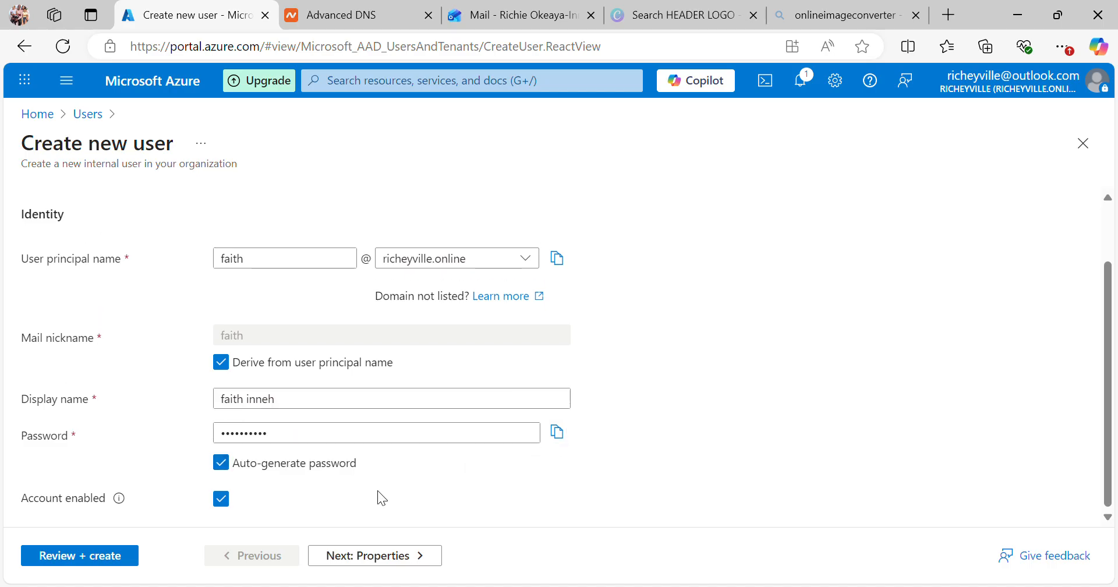
left_click(557, 432)
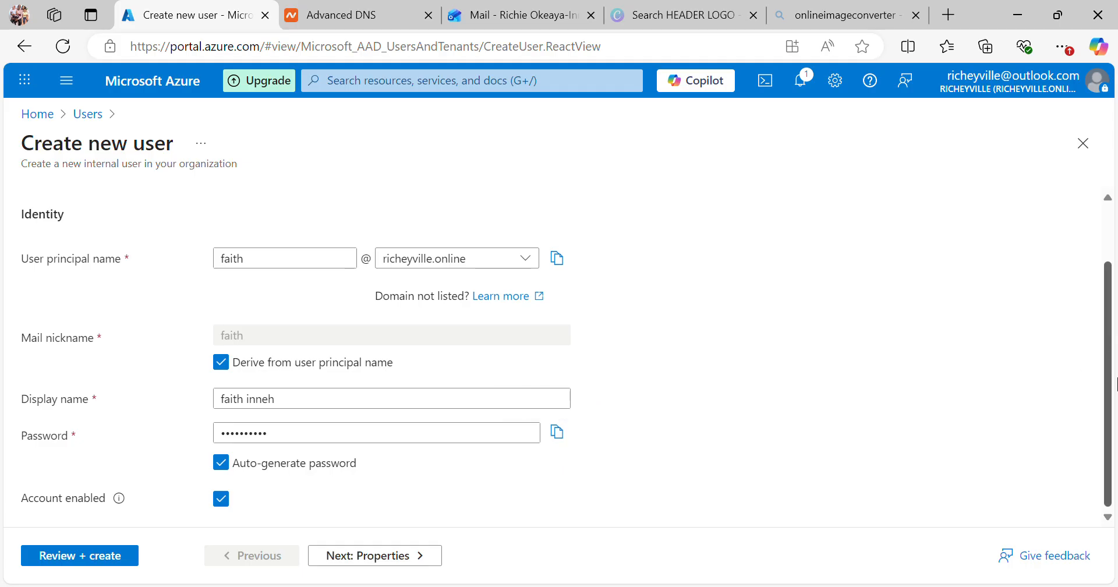
Step: On the Properties step, enter the user's first name and last name
left_click(357, 561)
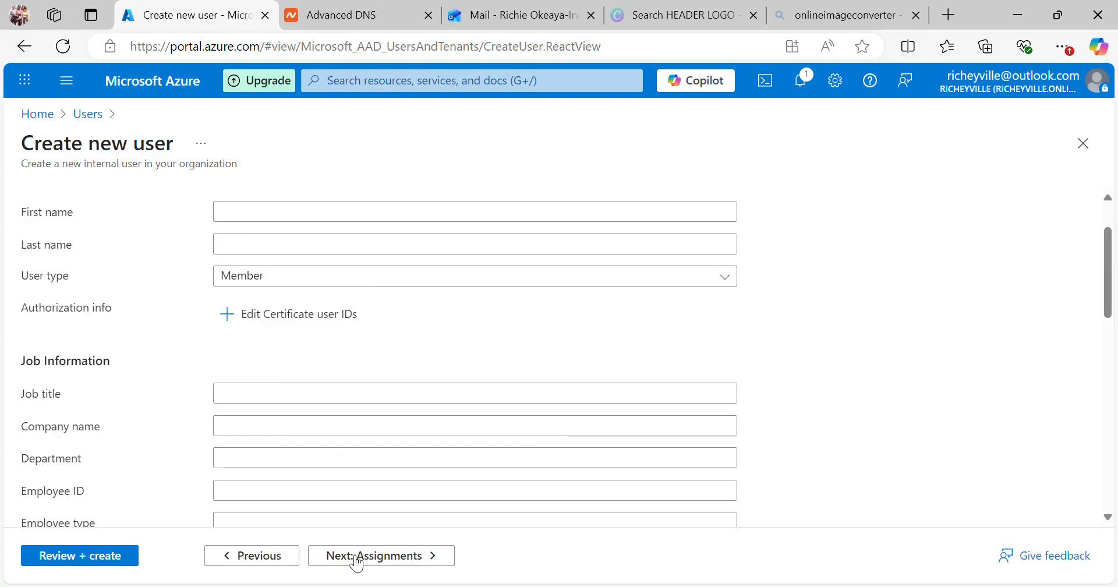
left_click(282, 221)
type("fa")
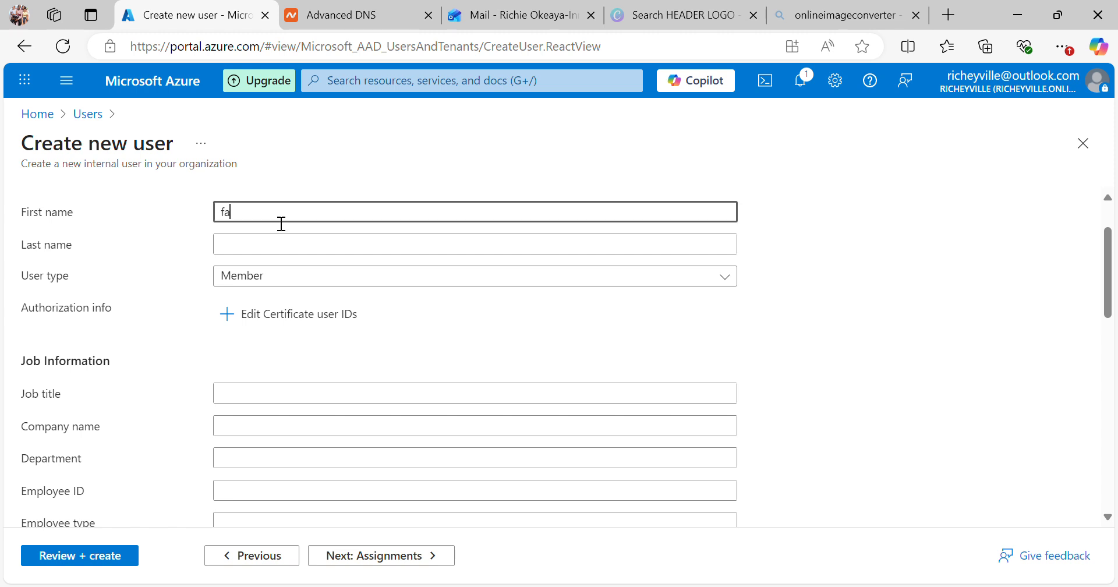
type("ith")
key("BackSpace")
key("BackSpace")
key("BackSpace")
key("BackSpace")
key("BackSpace")
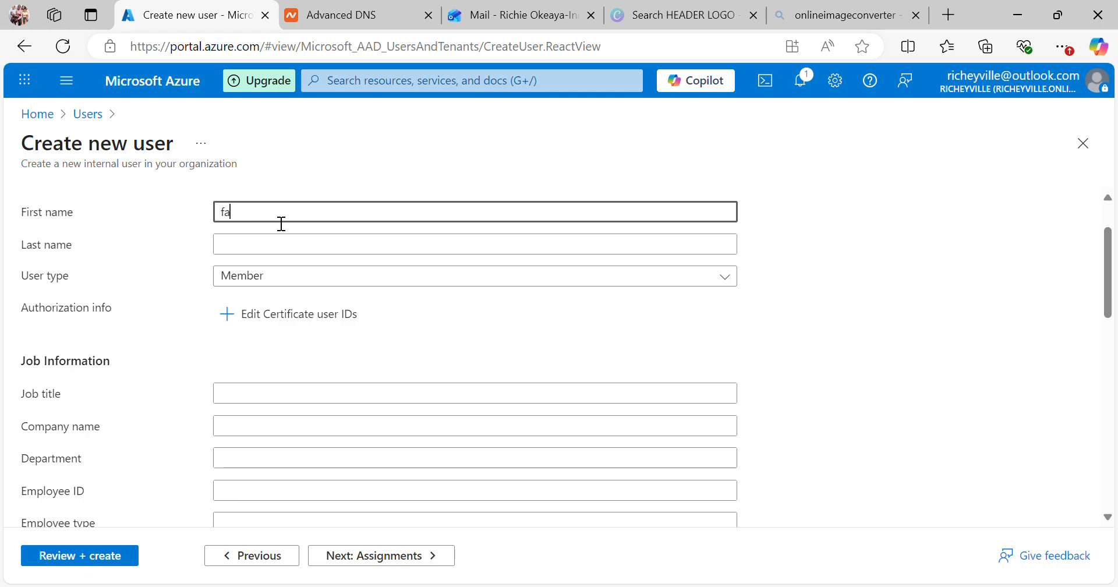
left_click(271, 250)
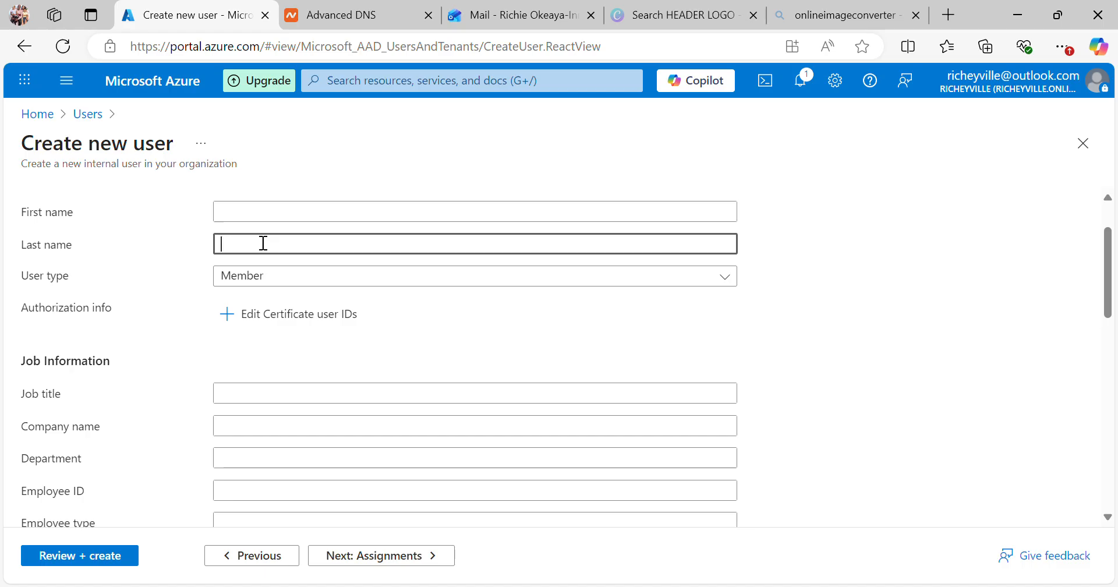
left_click(258, 229)
type("faith")
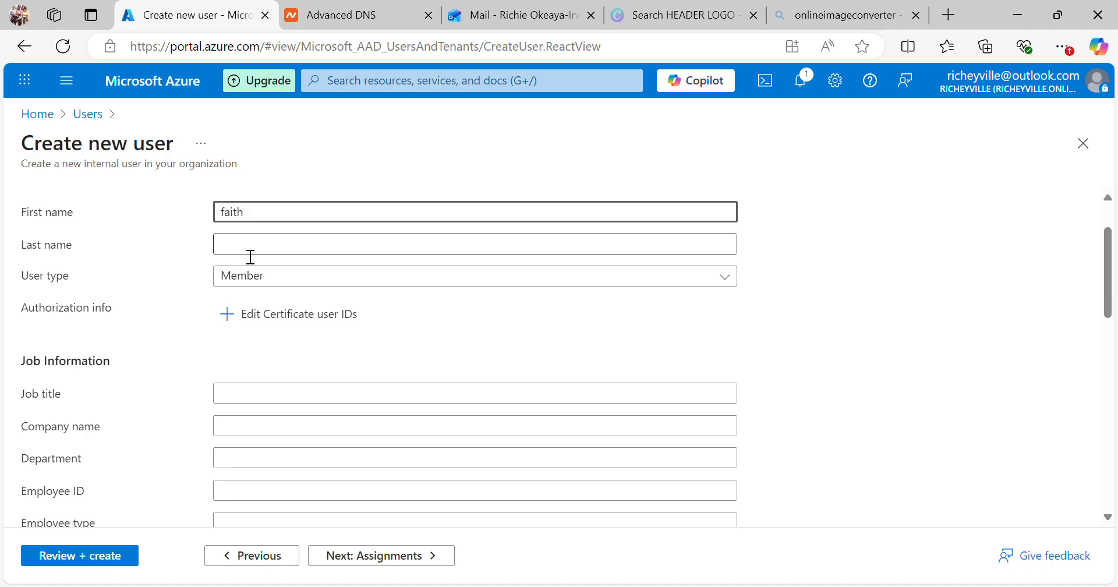
left_click(251, 257)
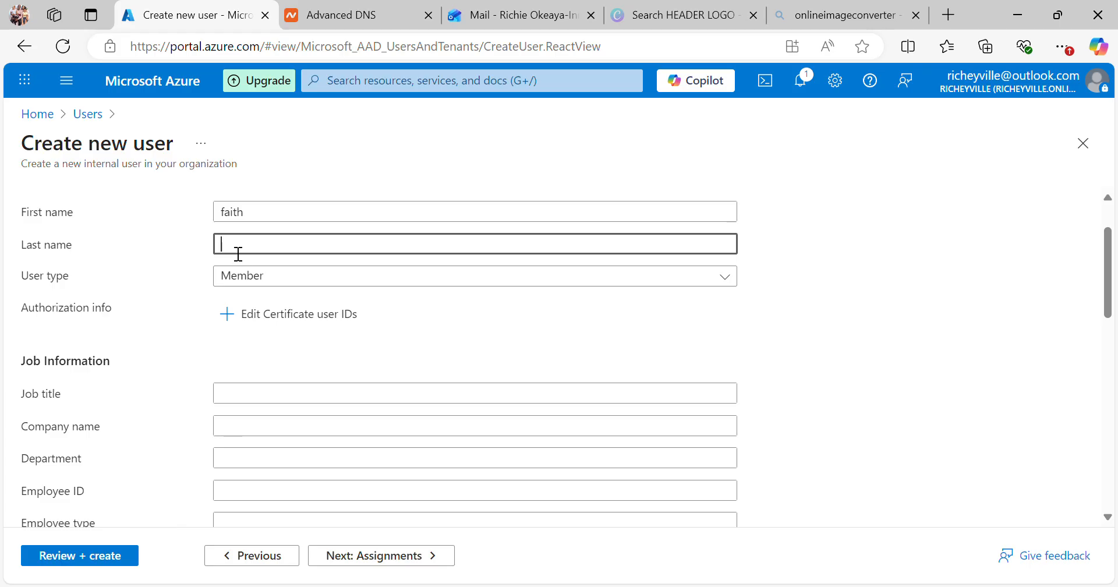
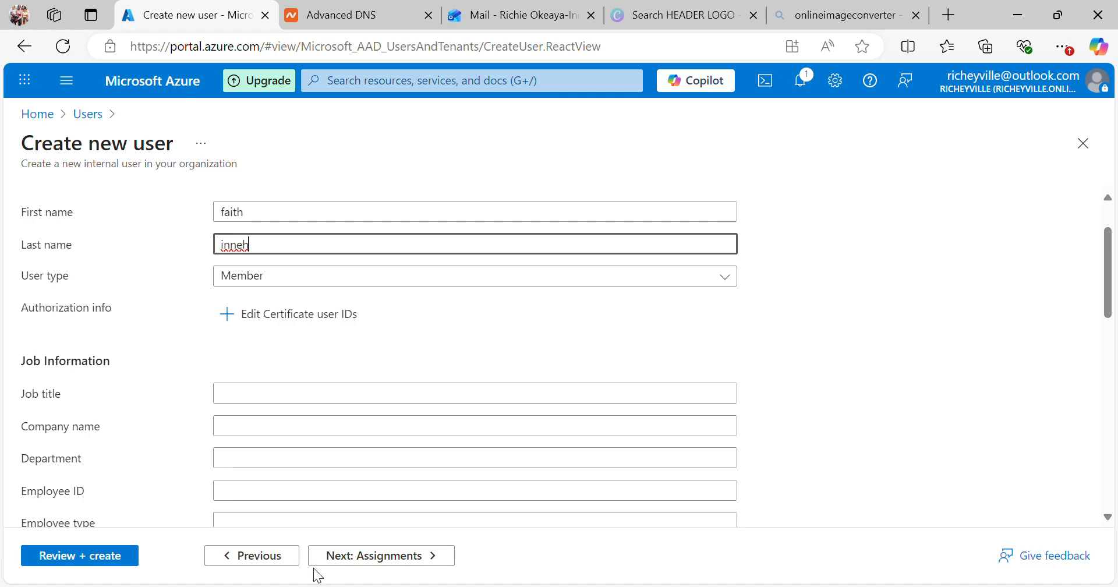
Step: Recheck the Basics step, then return to Properties and advance to Assignments
left_click(284, 561)
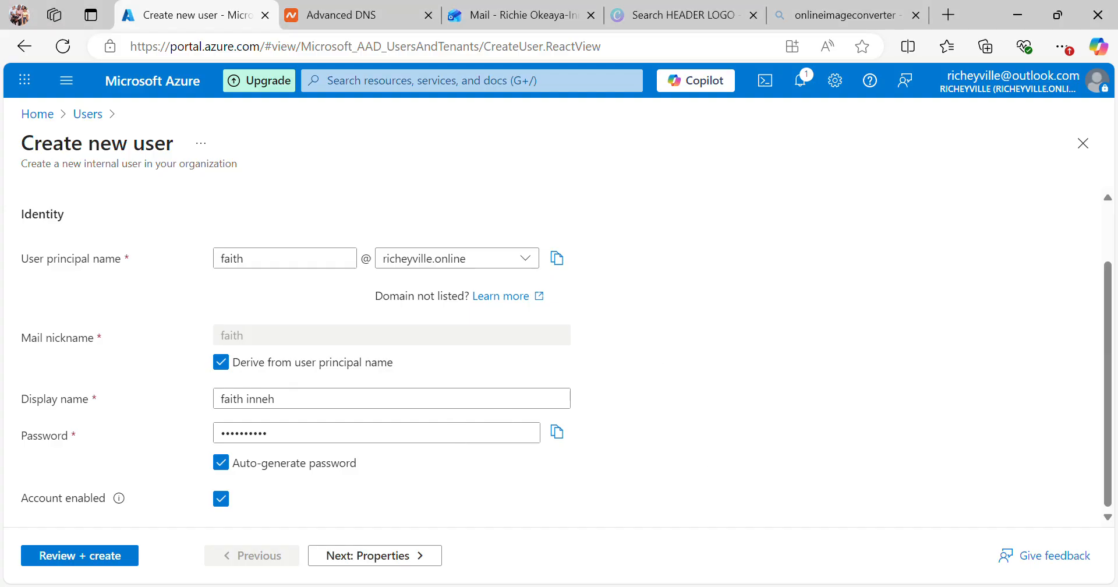
left_click(384, 558)
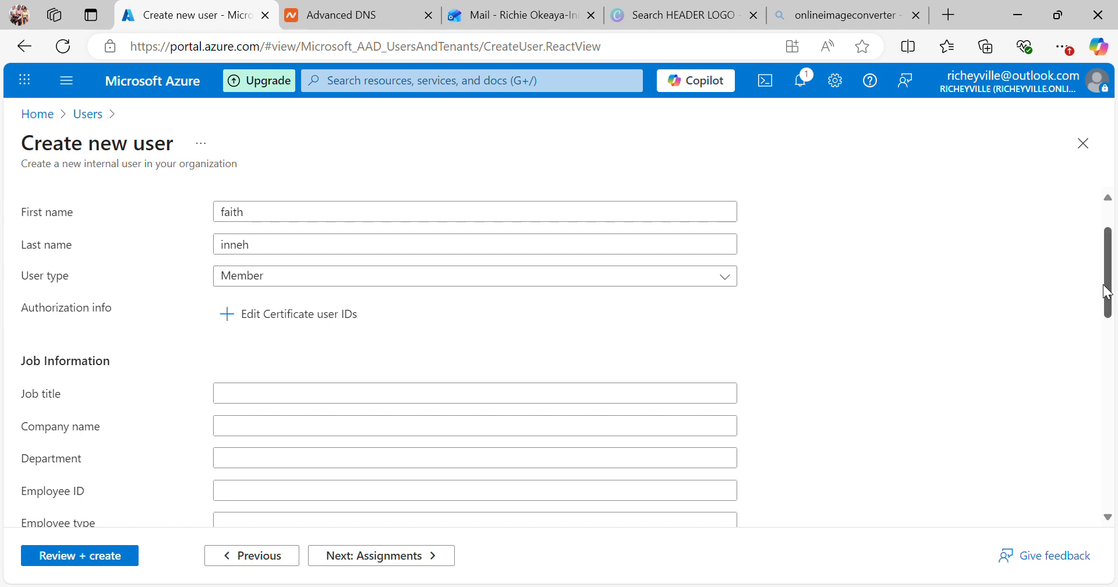
left_click_drag(1109, 309, 1115, 501)
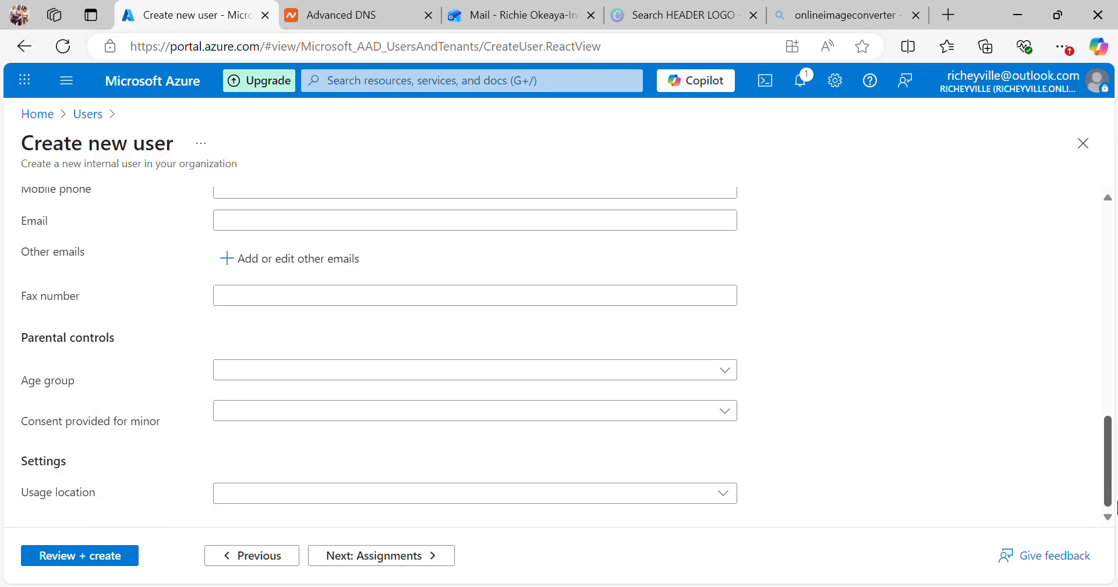
left_click(407, 557)
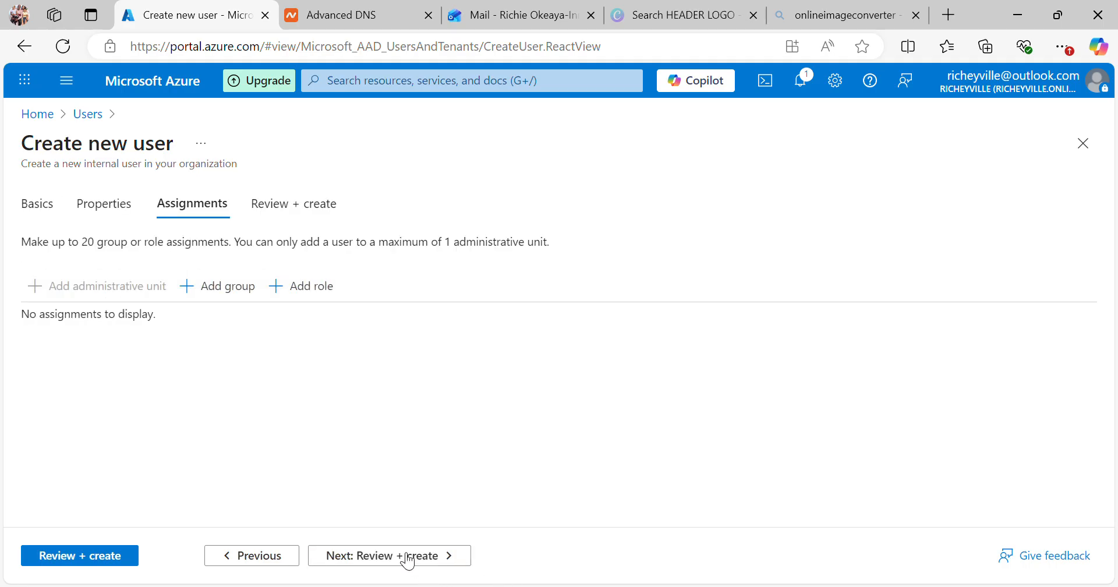
Step: Review the new user's summary and create the user
left_click(408, 558)
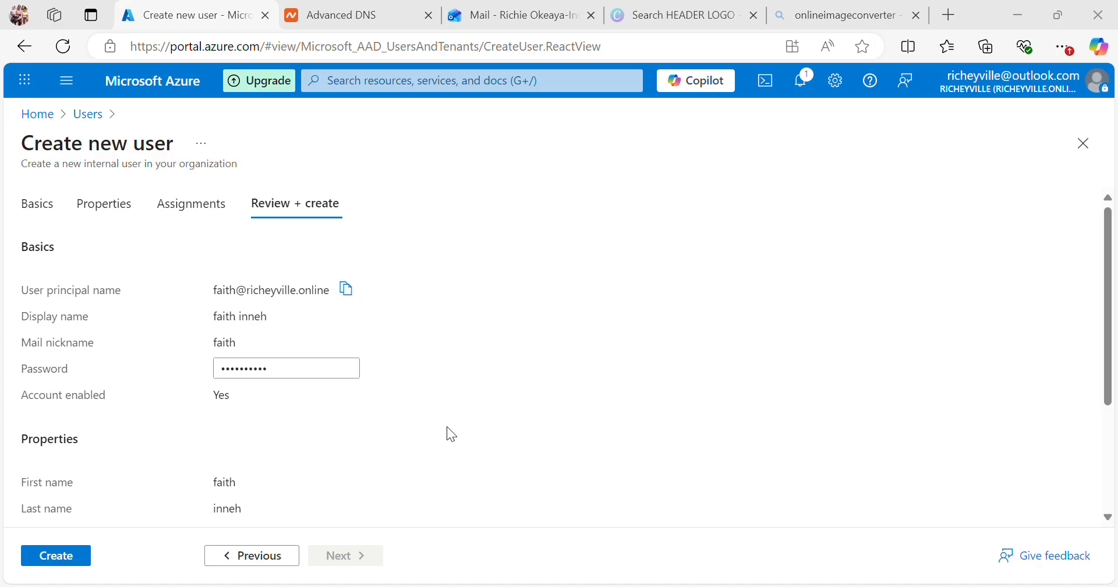
left_click(80, 565)
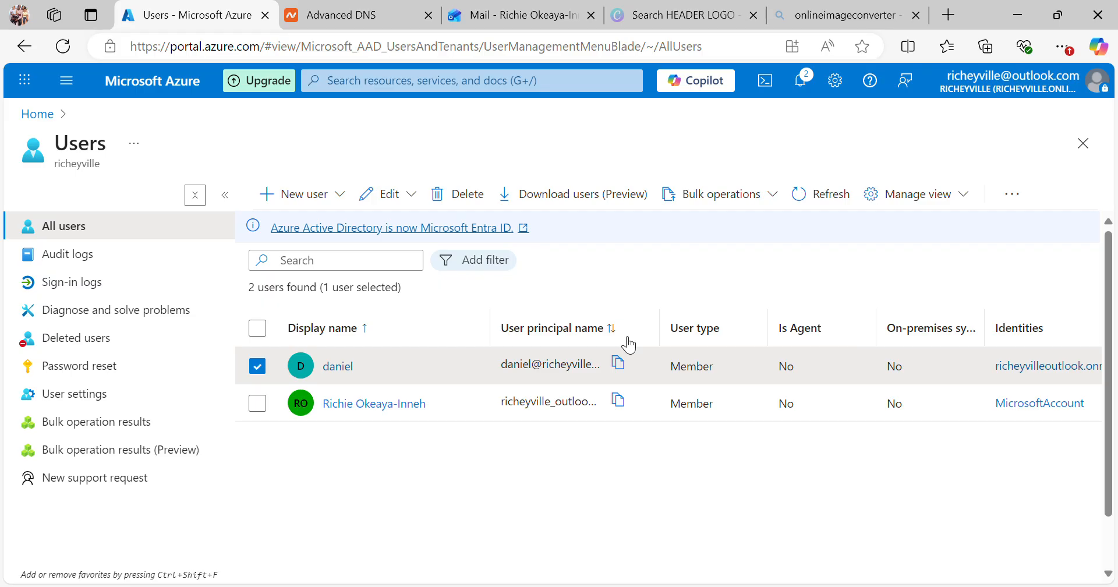
left_click(818, 195)
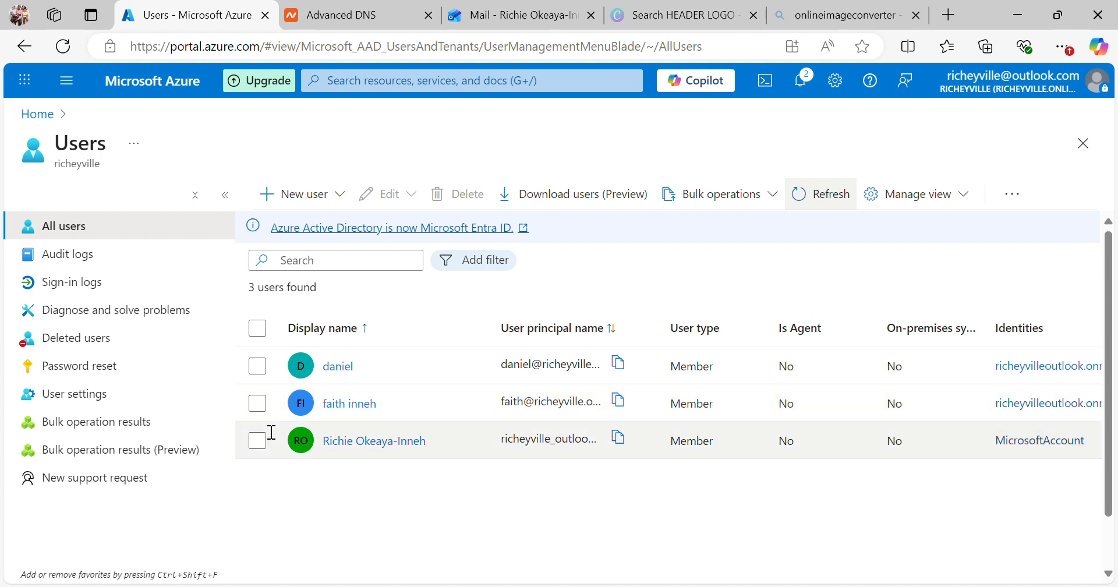
left_click(256, 404)
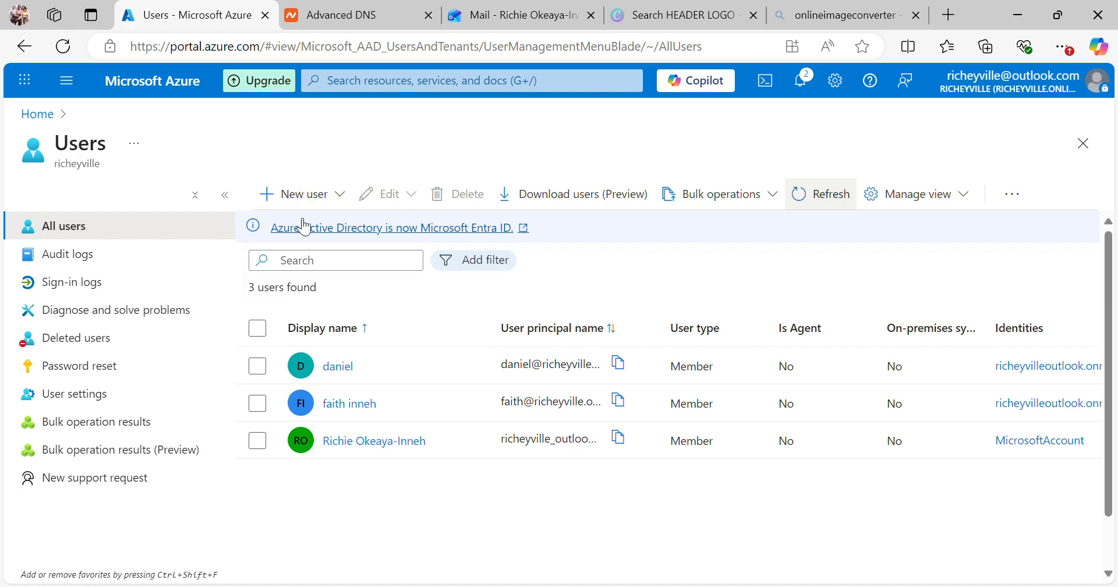
left_click(272, 205)
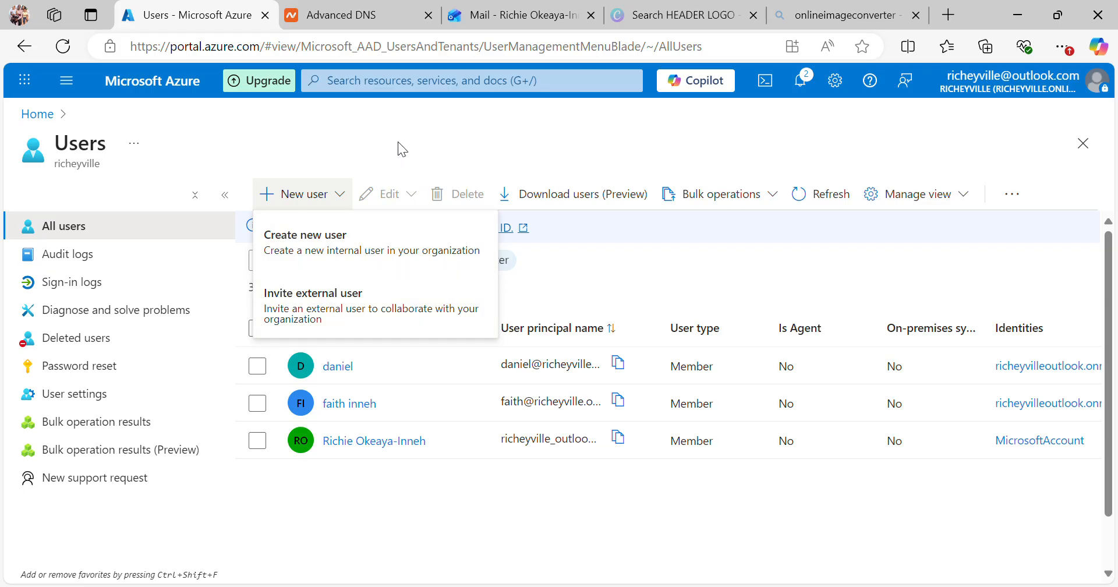
left_click(271, 201)
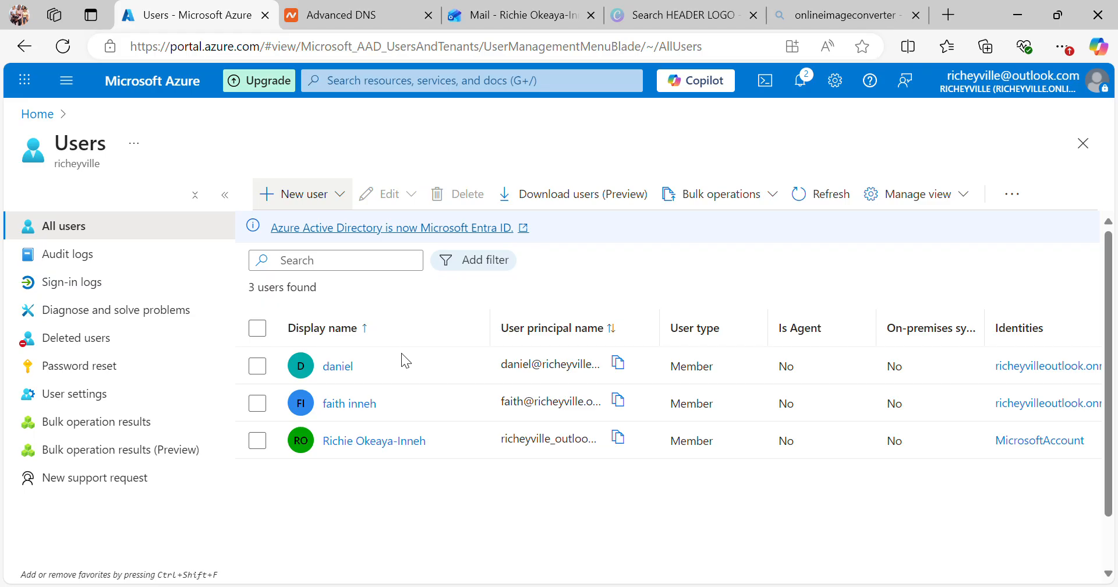
left_click(350, 370)
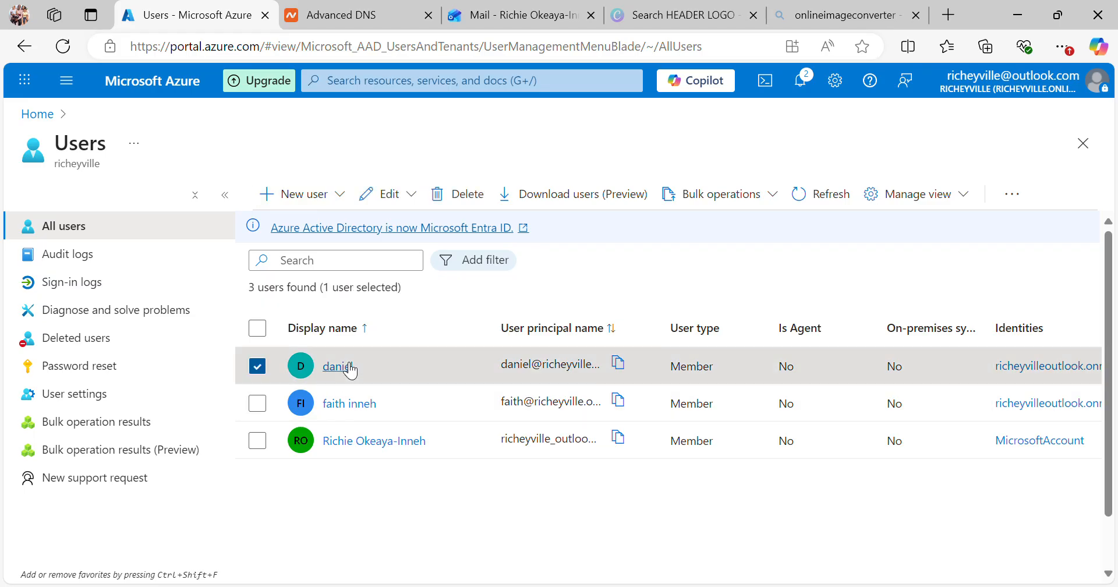
left_click(349, 369)
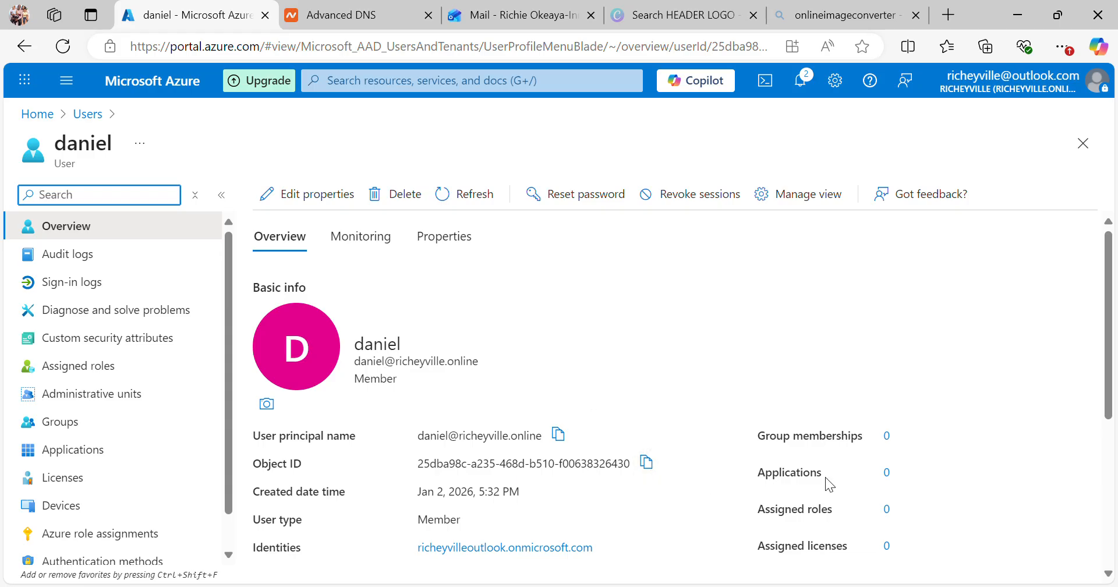
left_click(1103, 322)
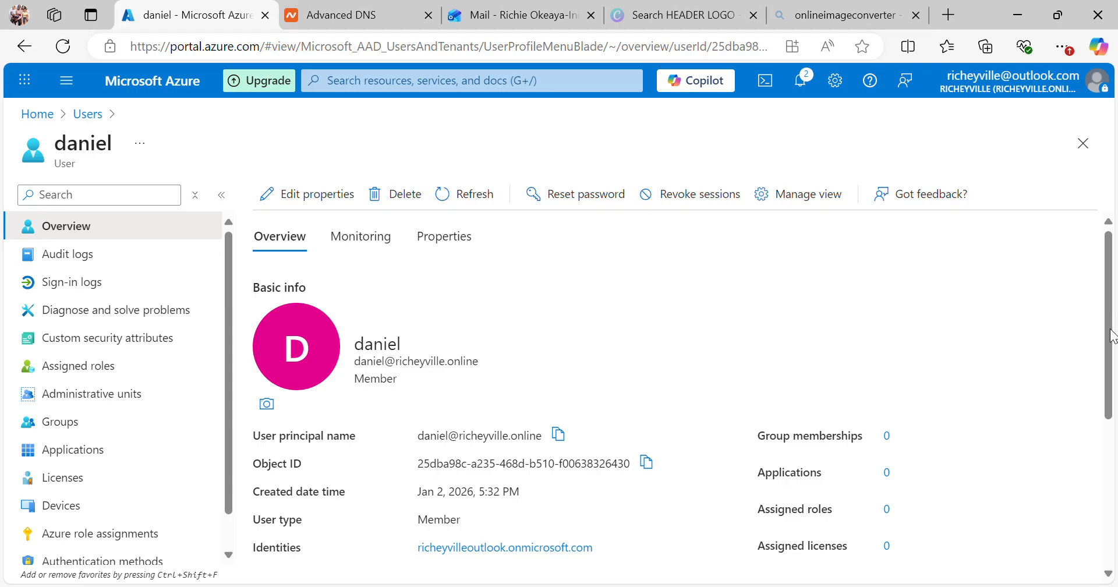
double_click(1113, 335)
scroll(1115, 336, "down", 1)
scroll(1115, 336, "down", 1)
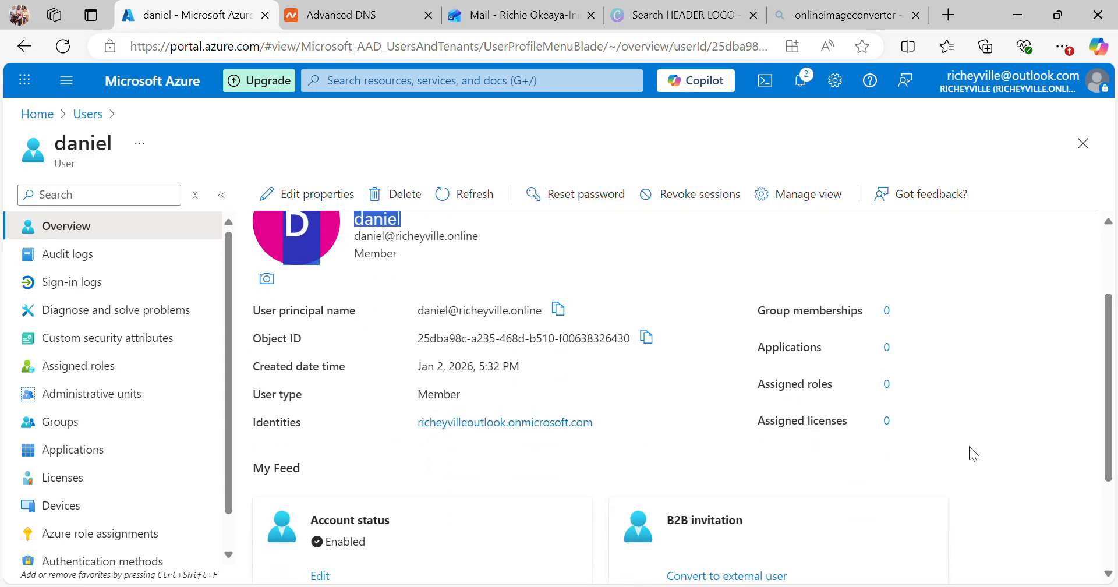
left_click_drag(1113, 364, 1111, 250)
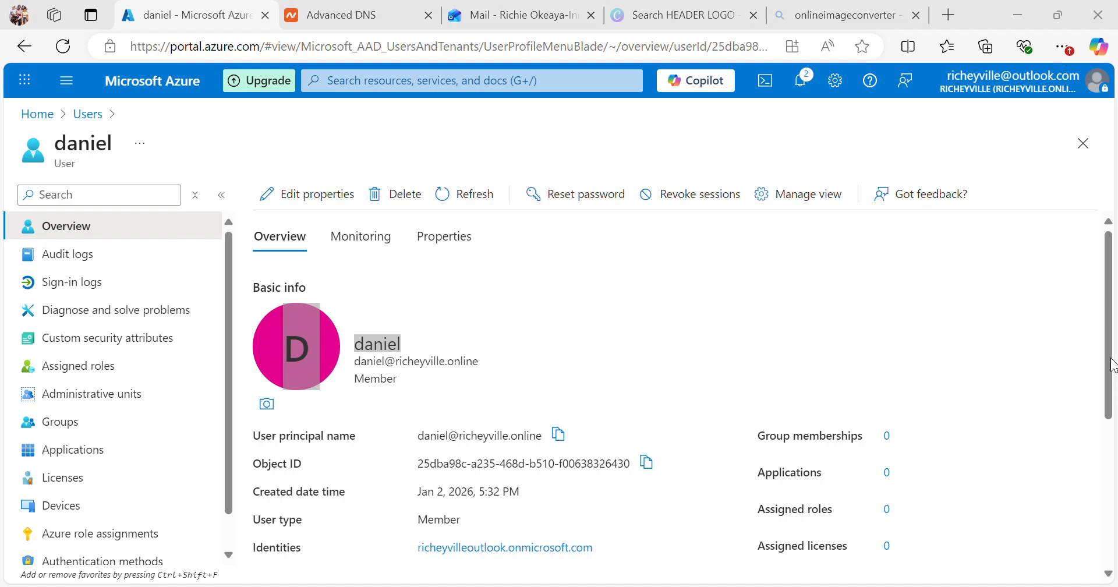
left_click(1022, 23)
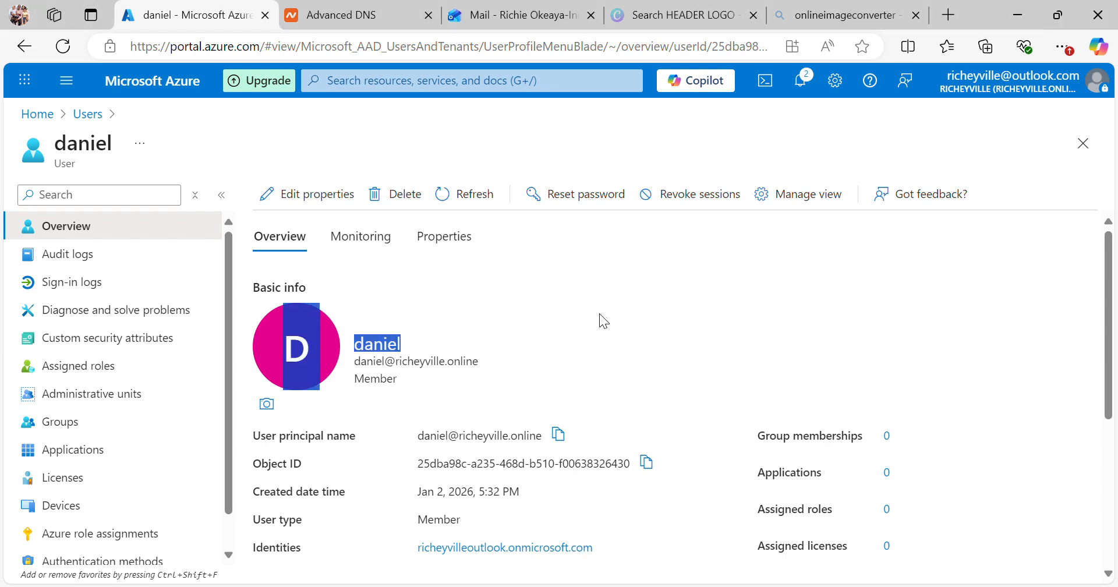
left_click(613, 339)
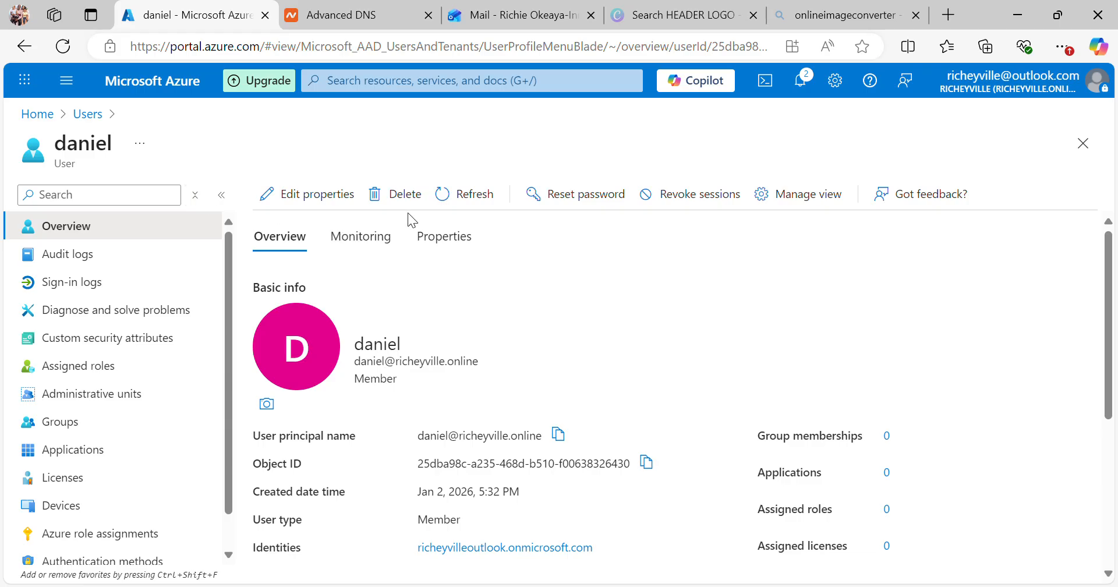
left_click(222, 196)
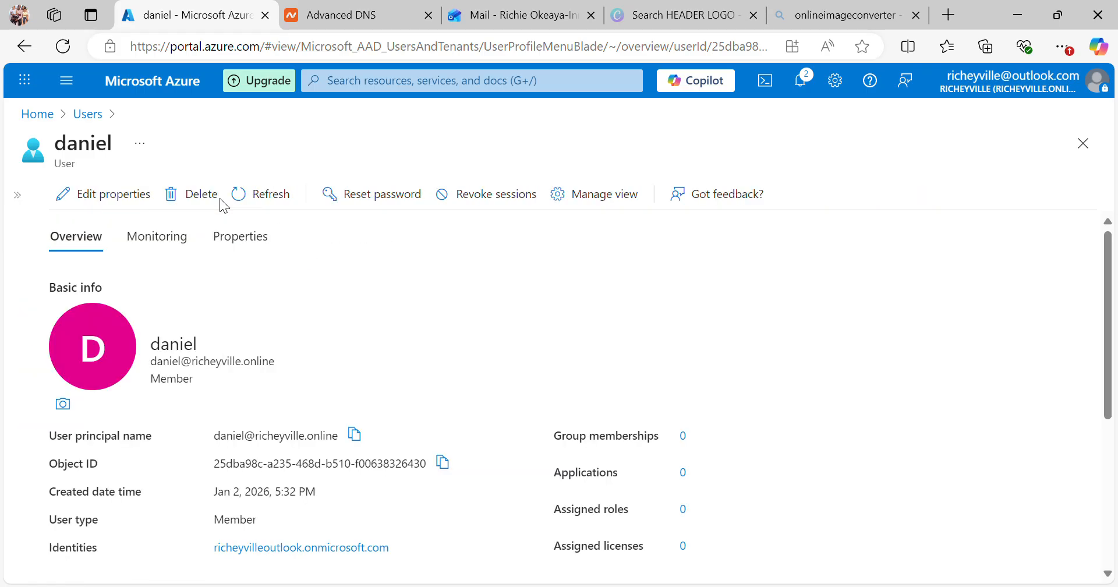
left_click(17, 195)
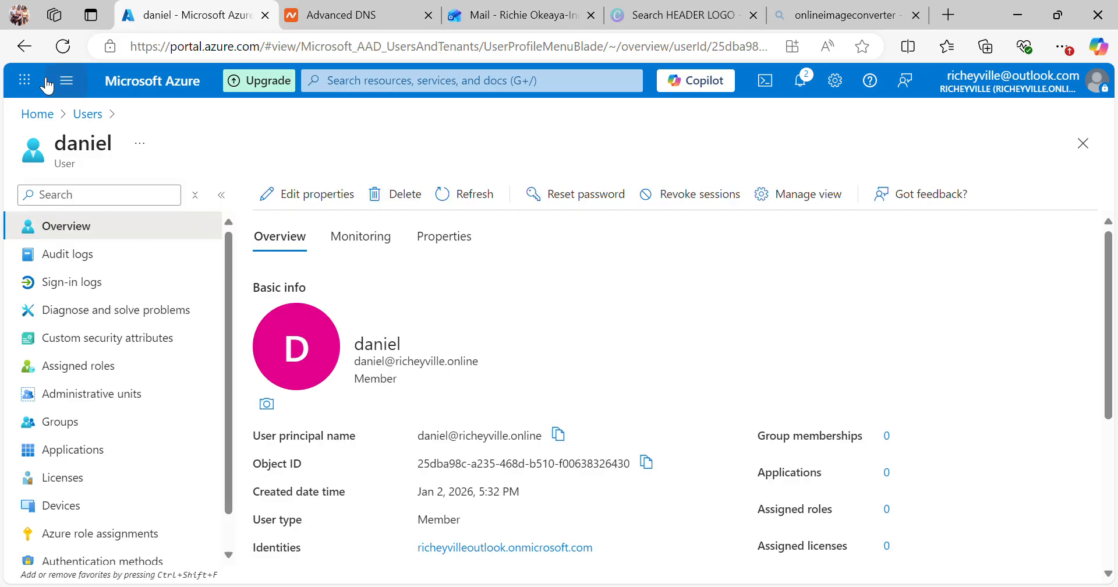
left_click(23, 47)
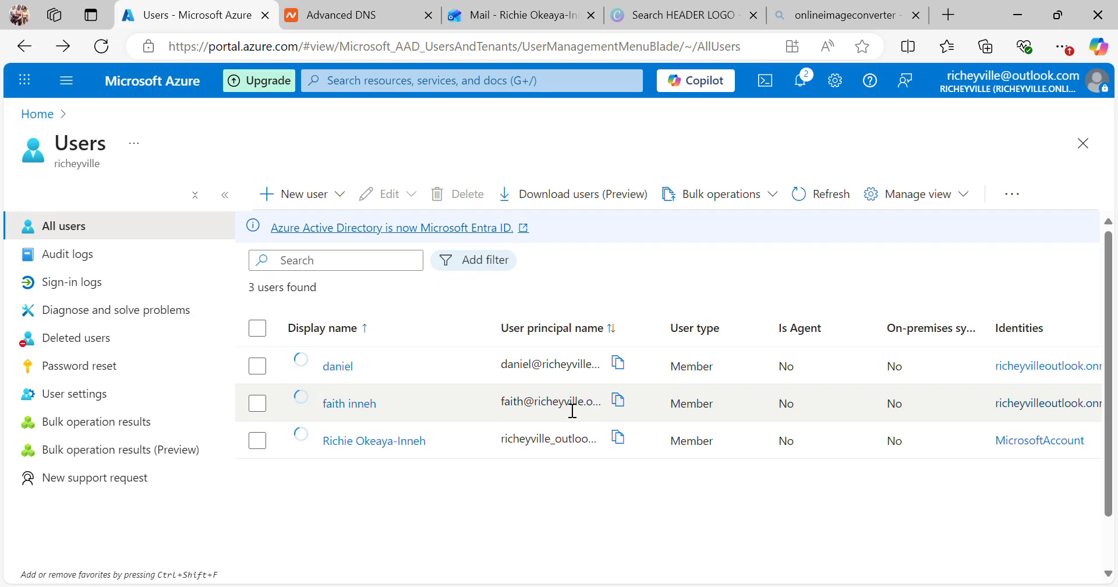
Step: Copy the second user's principal name, clear its row selection, and open that user's profile
left_click(626, 400)
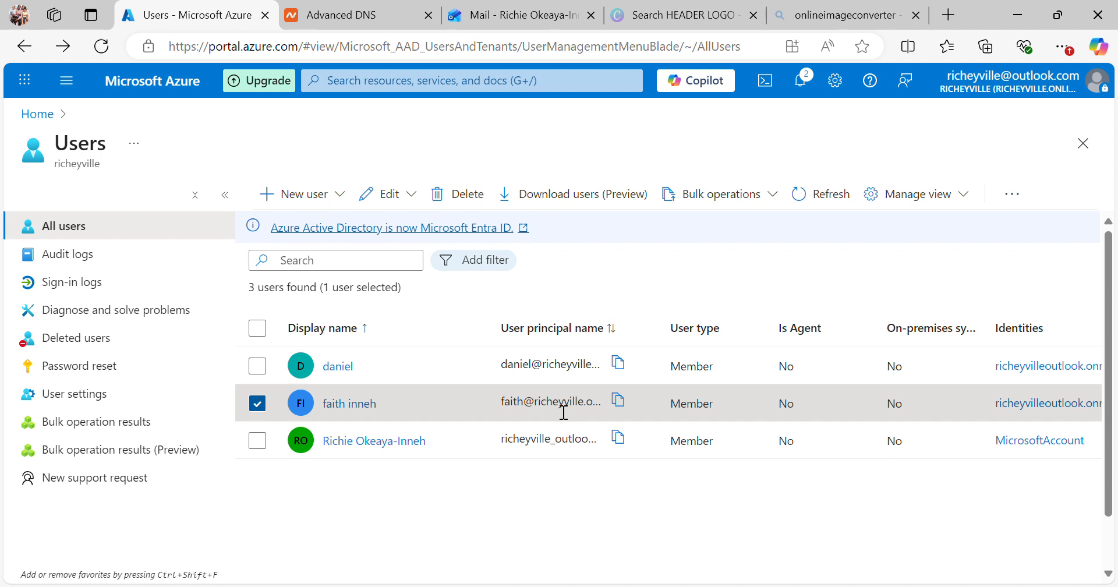
left_click(257, 406)
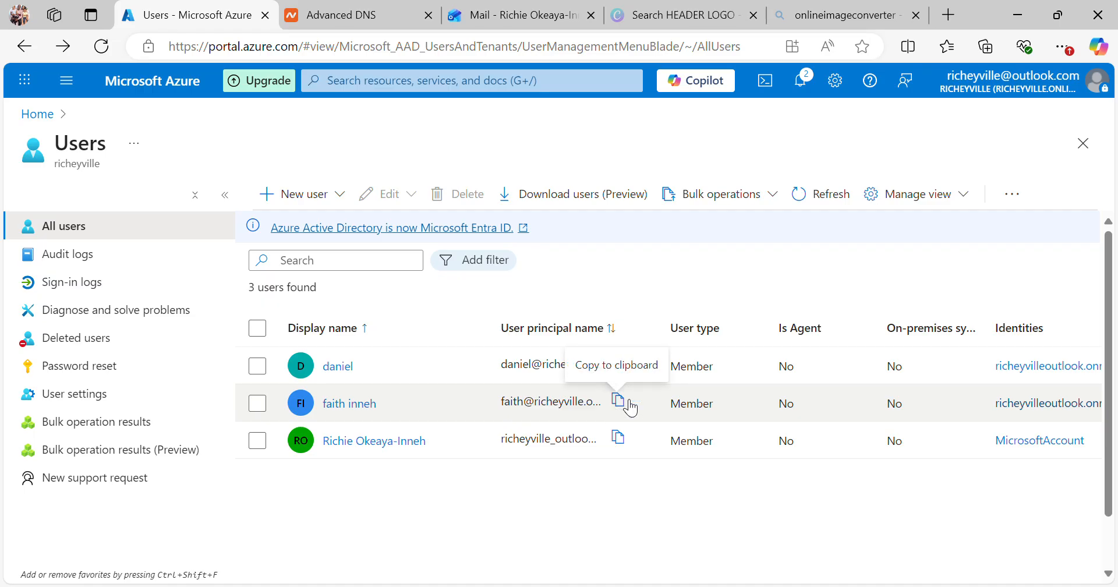
left_click(550, 412)
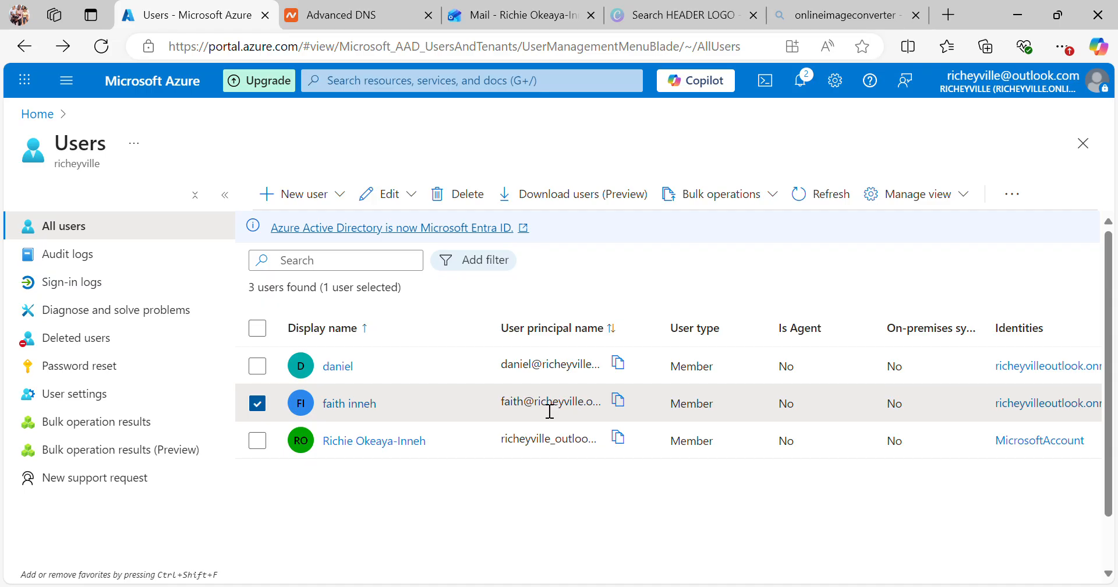
left_click(257, 403)
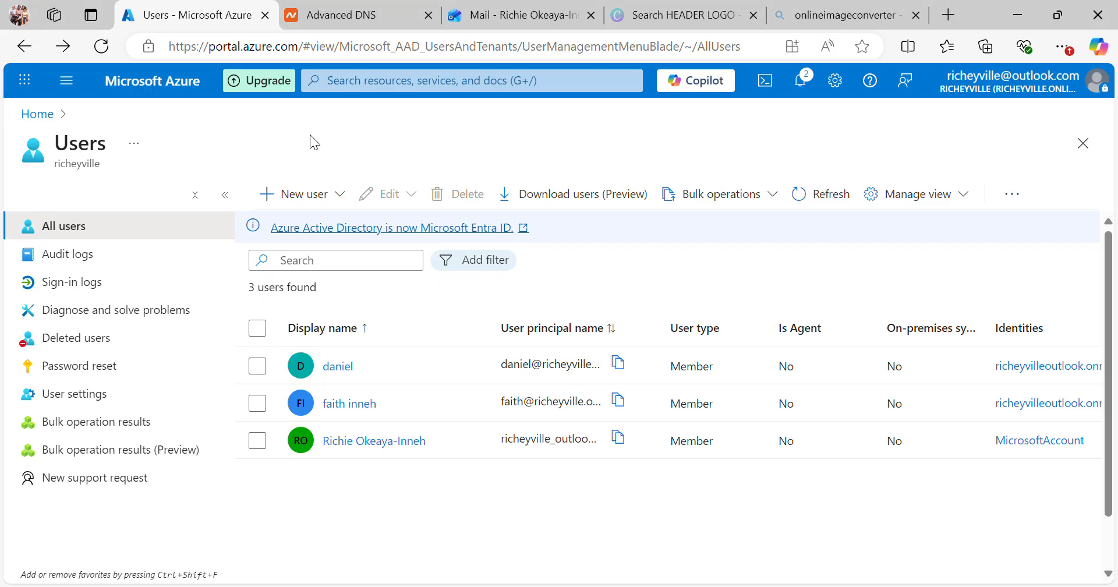
left_click(357, 408)
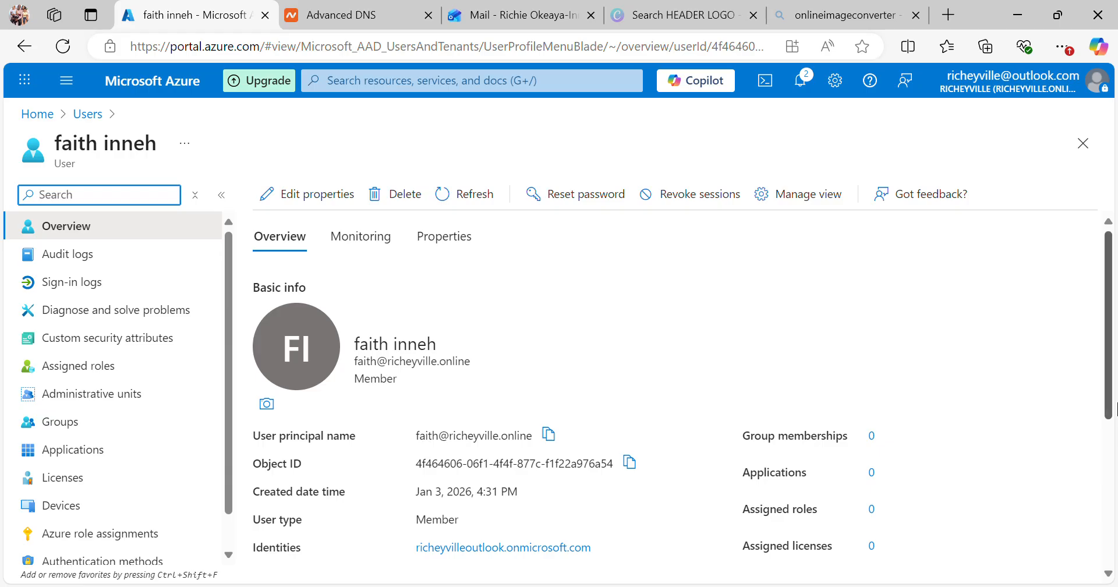
Step: Open Reset password from this member's profile toolbar
left_click_drag(1109, 376, 1115, 442)
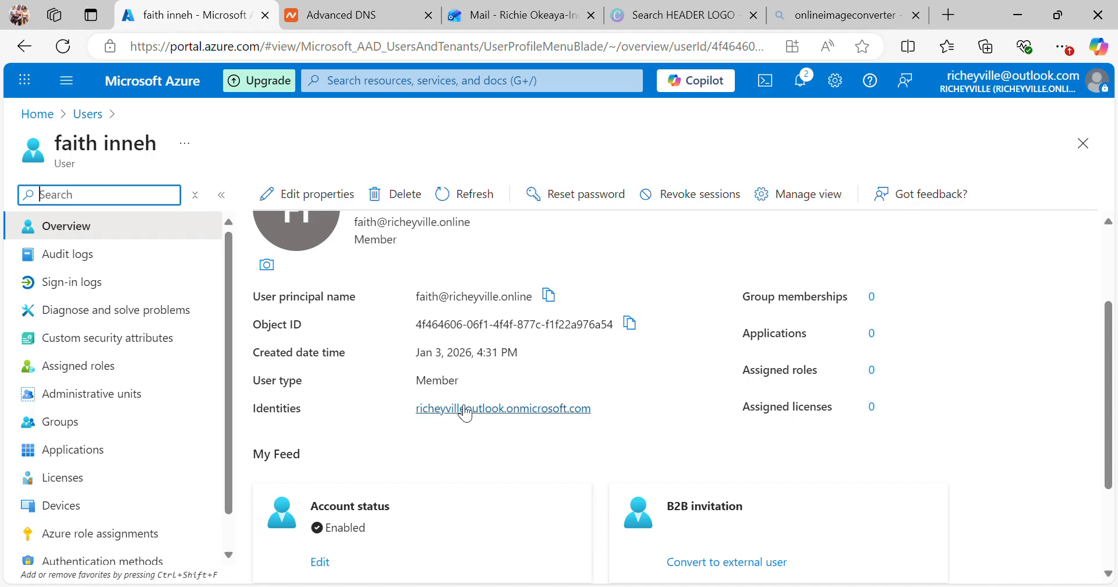
left_click(589, 201)
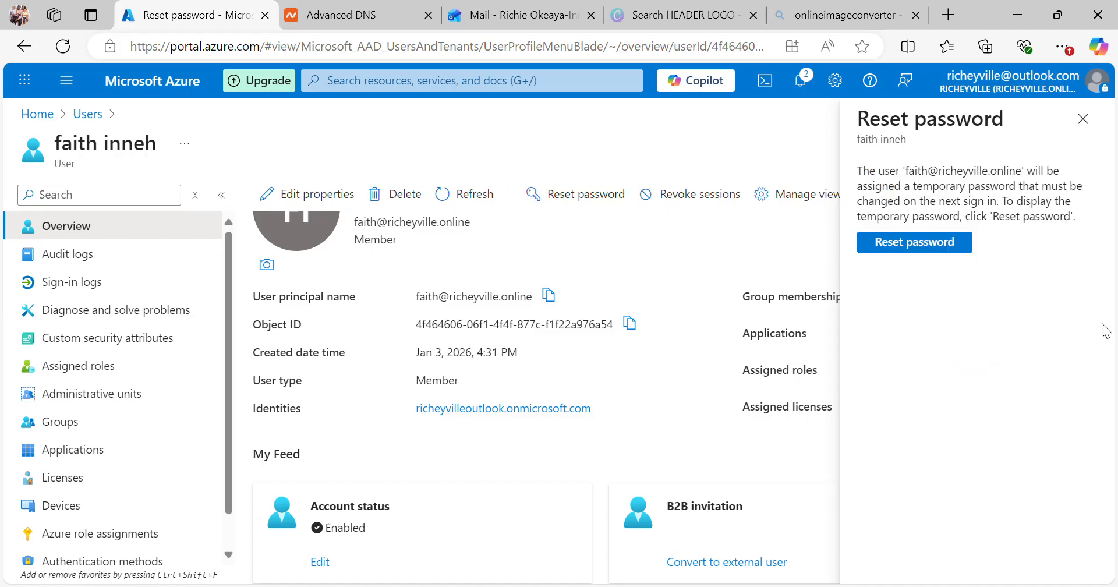
Step: Reset the member's password, copy the temporary password, and go back to the Users list
left_click(946, 246)
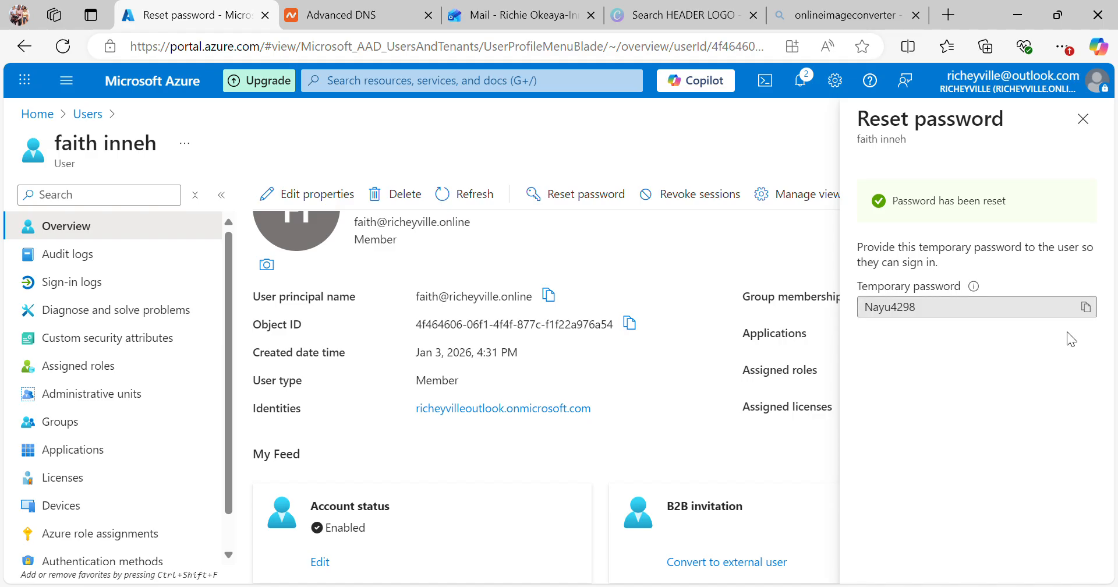
left_click(1090, 311)
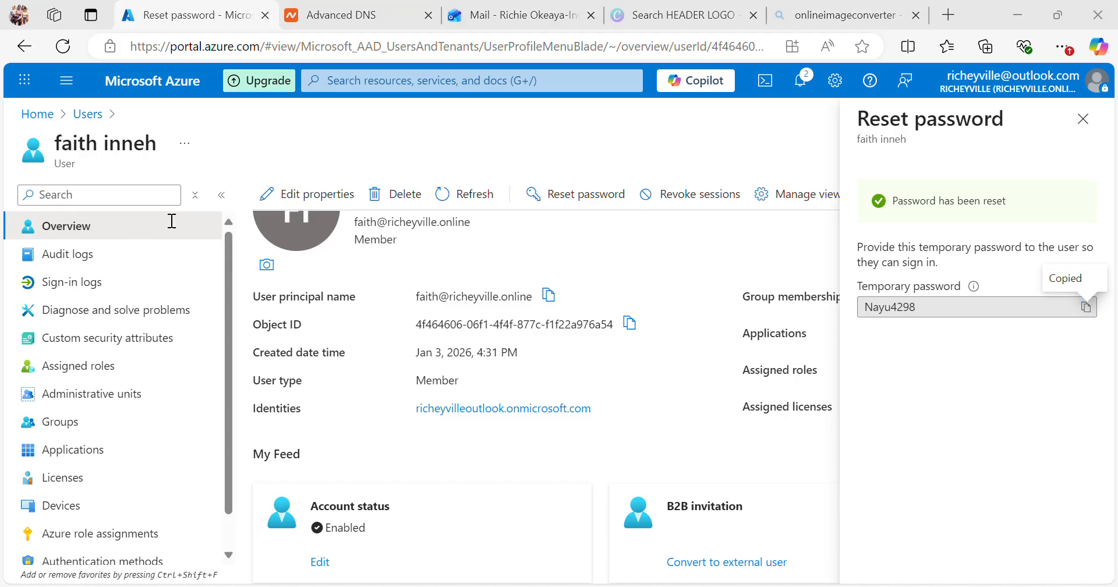
left_click(187, 102)
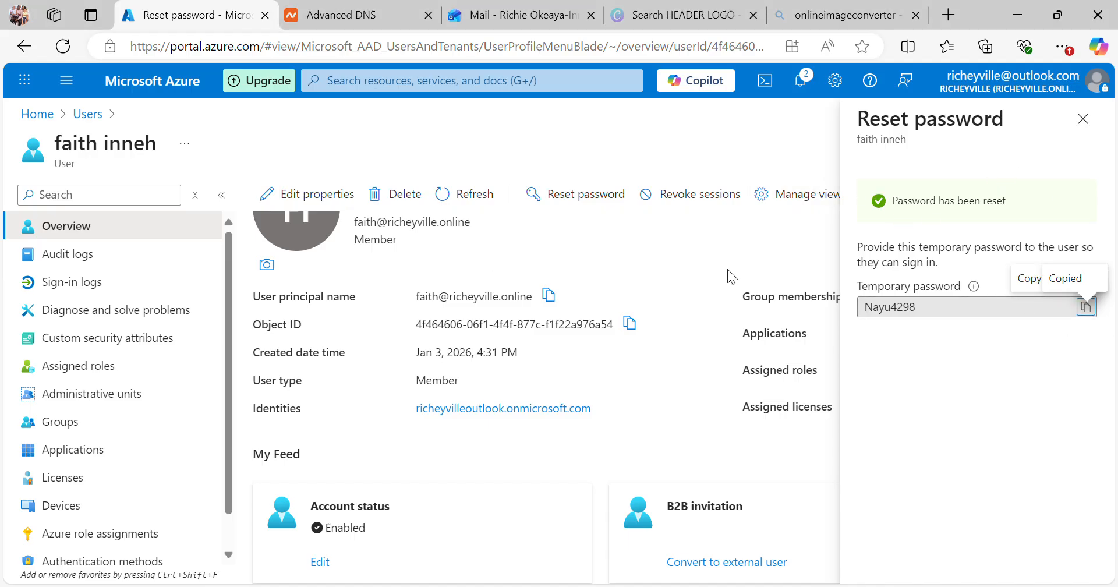
left_click(87, 114)
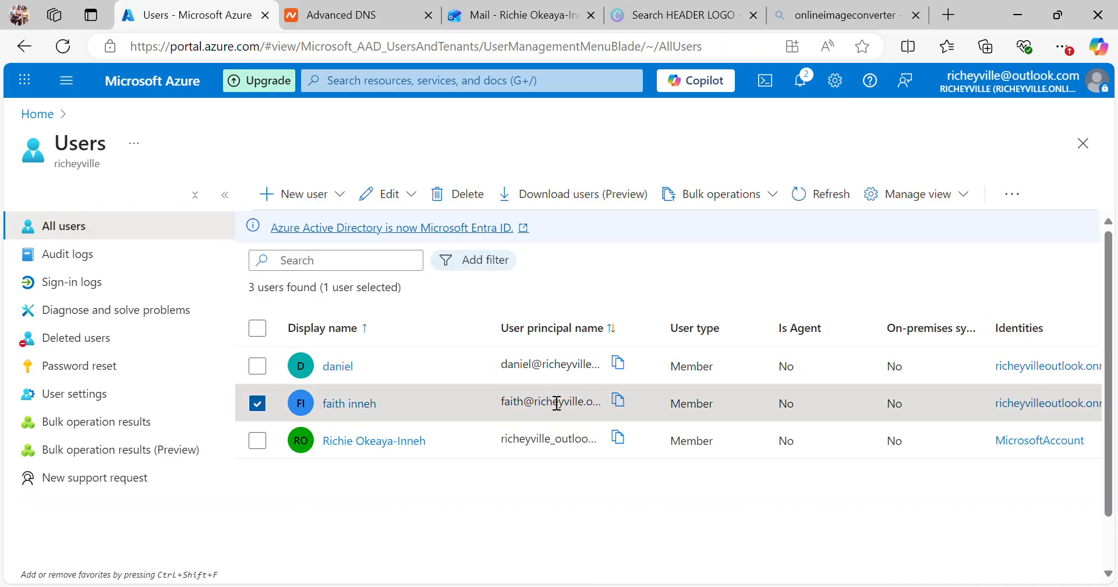
Step: Copy the second user's principal name, then untick that user to clear the selection
left_click(618, 402)
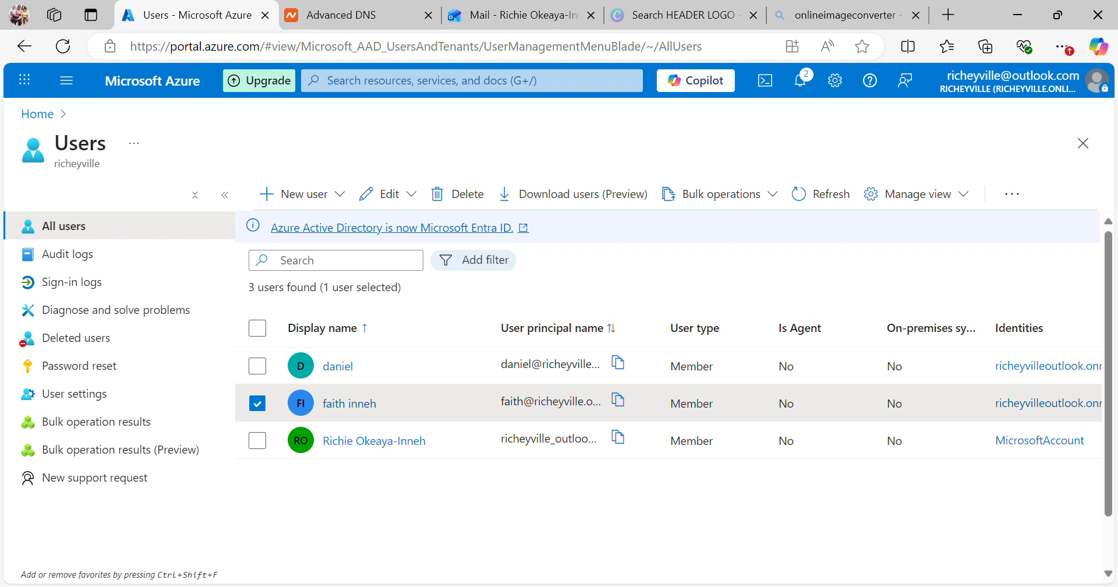
key("alt+Tab")
left_click(258, 402)
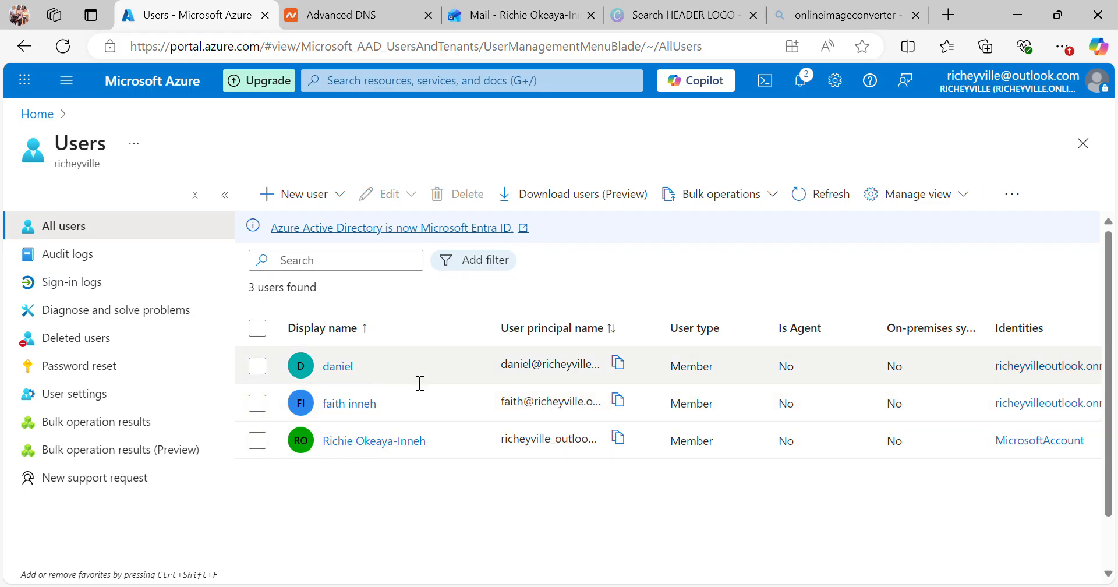
Step: Choose Invite external user from the New user menu
left_click(285, 198)
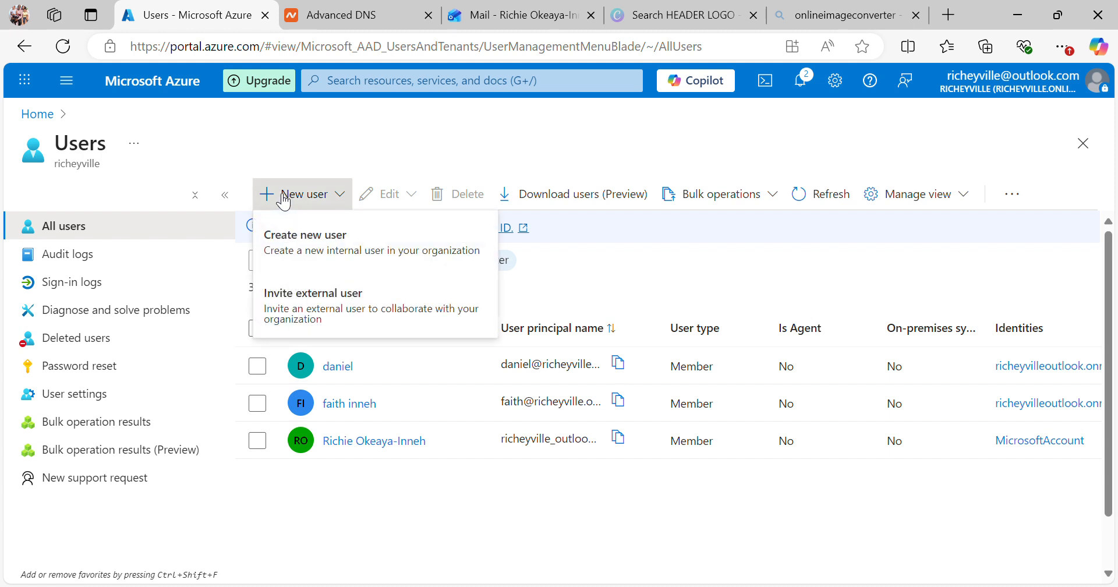
left_click(387, 320)
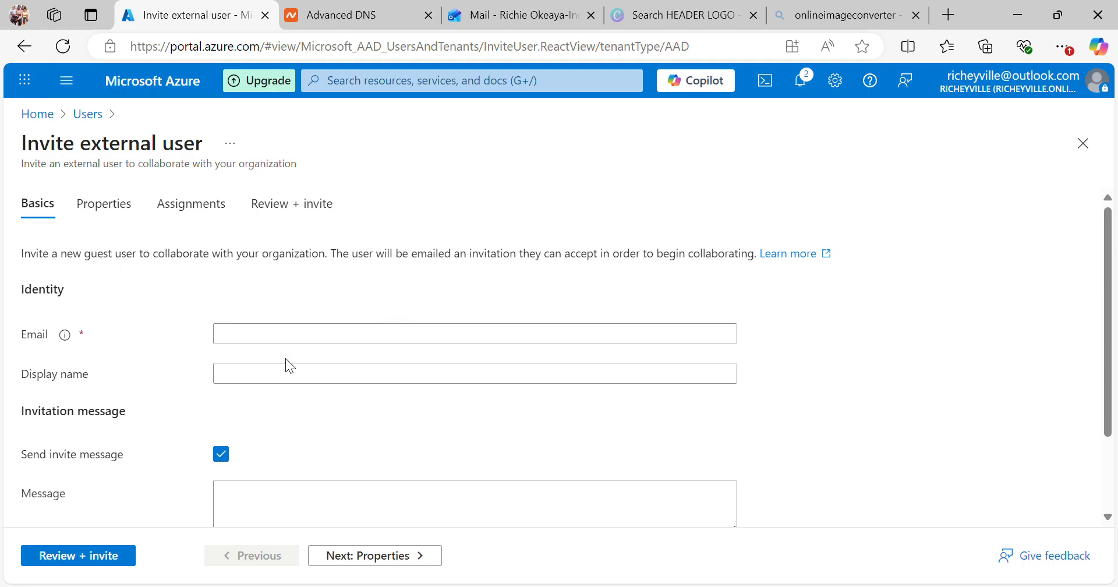
Step: Enter the guest's Gmail address in the Email field, correcting a typo
left_click(278, 342)
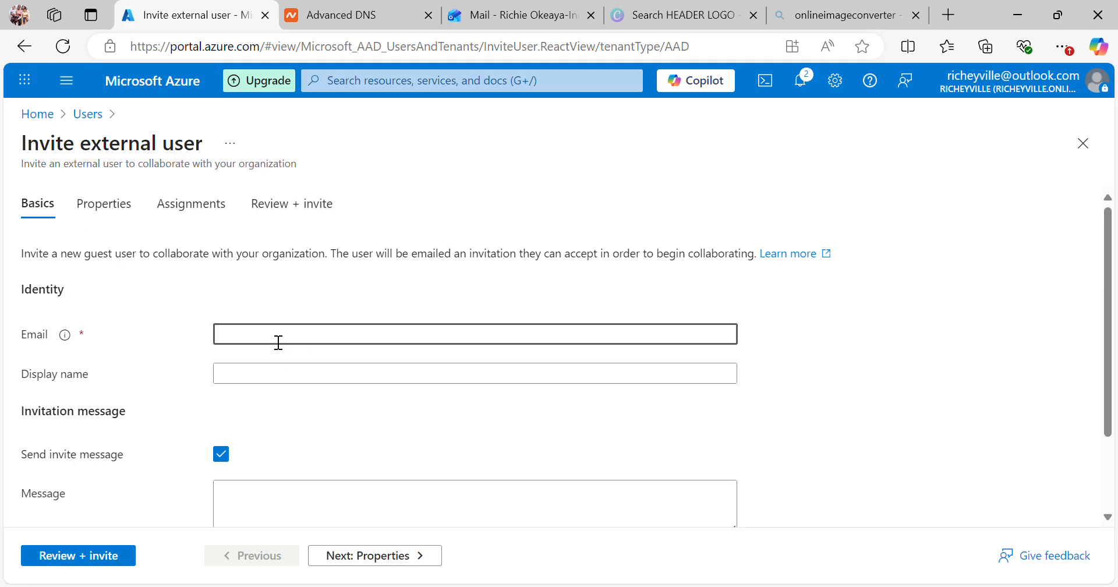
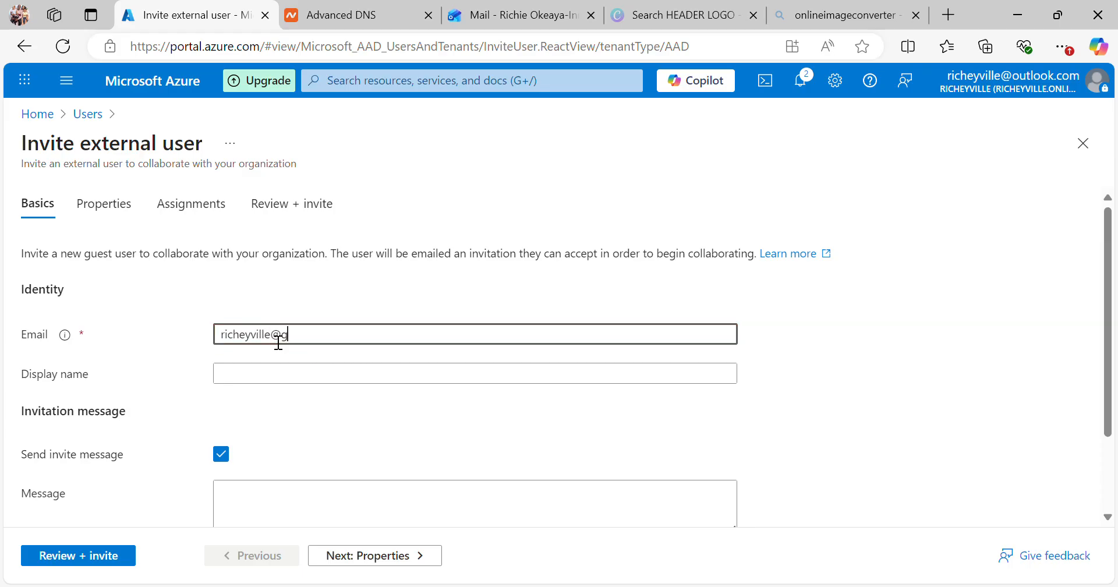
Step: Set the guest's first name as the display name and place the cursor in Message
left_click(278, 381)
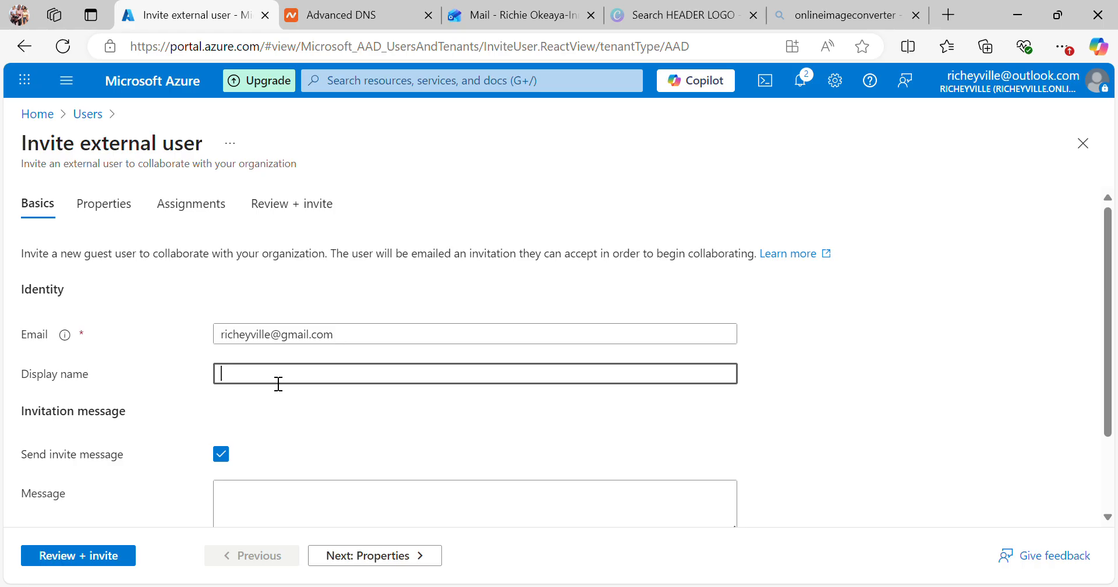
type("richie")
left_click_drag(1112, 333, 1116, 407)
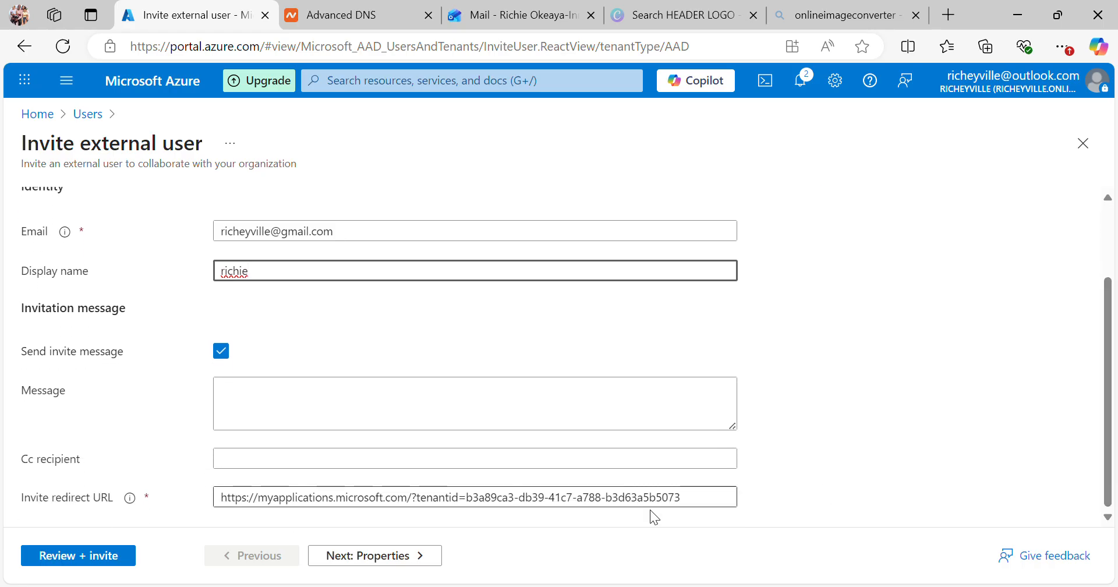
left_click(231, 403)
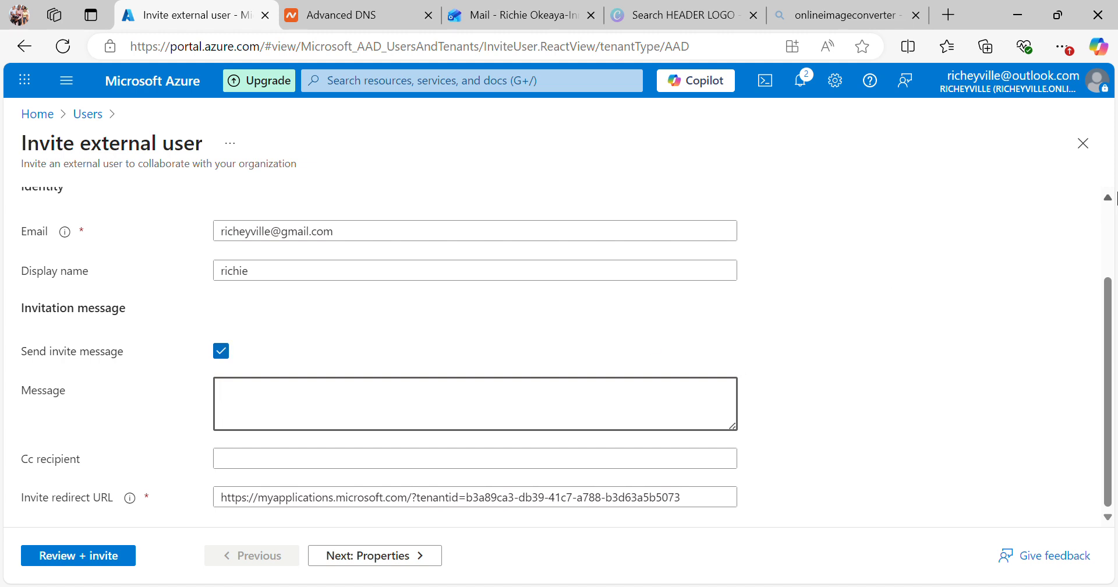
left_click(1109, 217)
scroll(1109, 217, "up", 2)
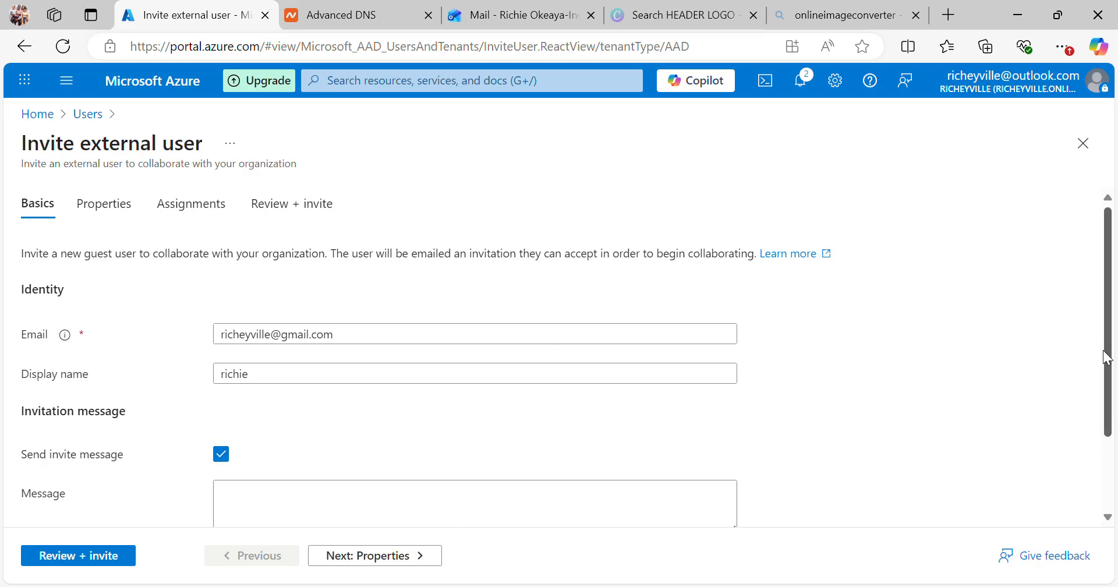
scroll(503, 507, "down", 1)
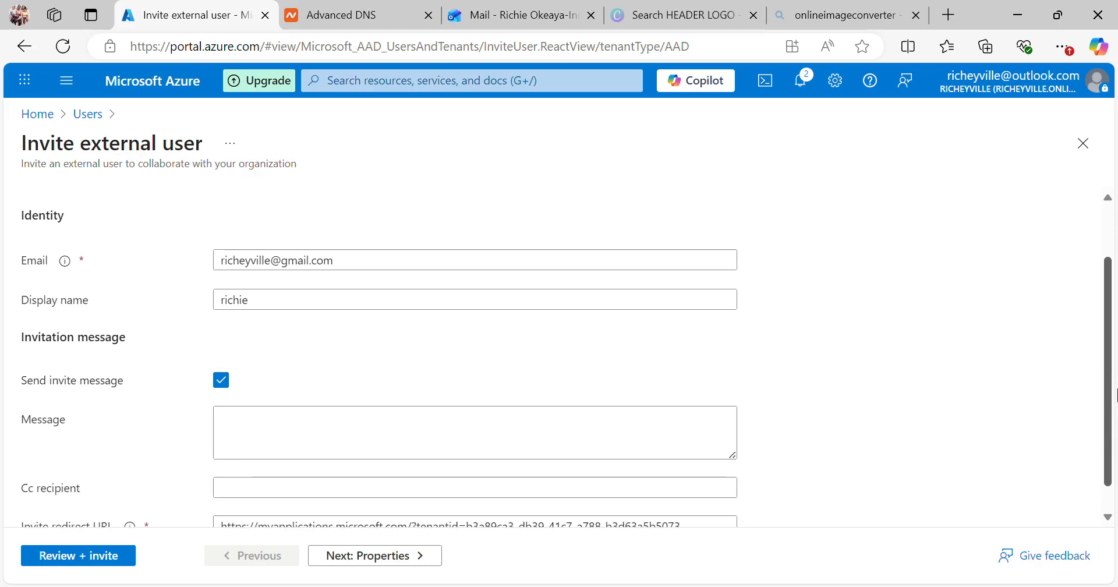
left_click(317, 444)
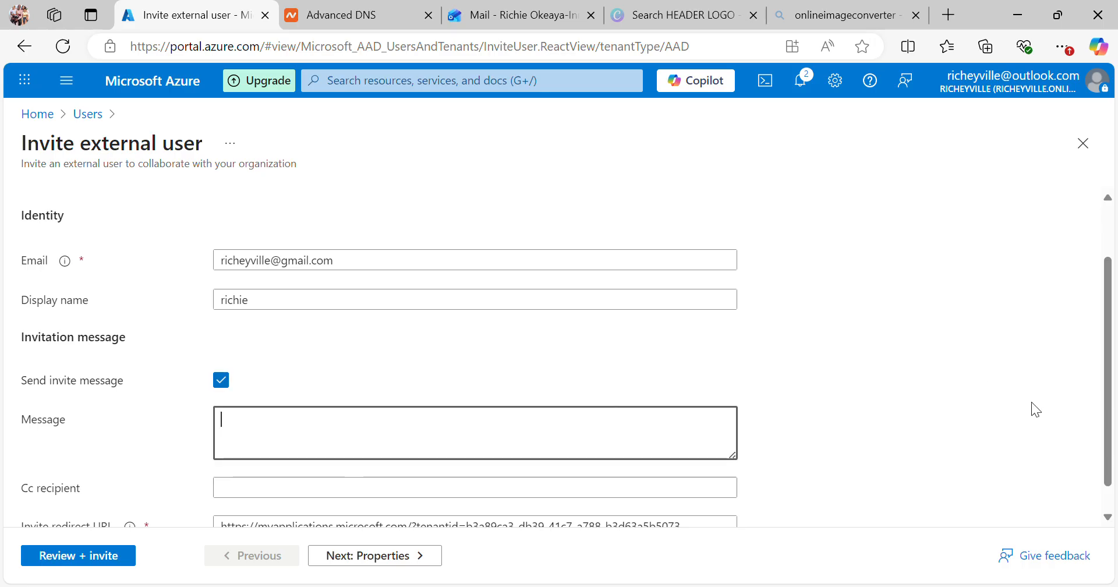
scroll(1114, 414, "down", 1)
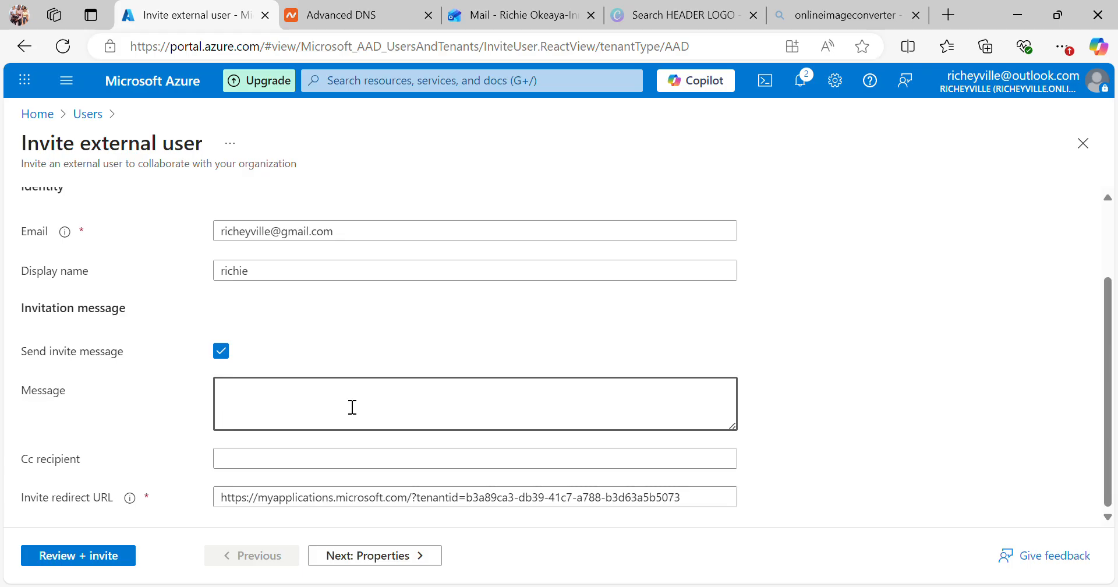
Step: Write a message inviting the guest to collaborate with the richeyville.online team on a project
type("you h")
key("BackSpace")
key("BackSpace")
key("BackSpace")
key("BackSpace")
key("BackSpace")
type("hi richie ,you have been i")
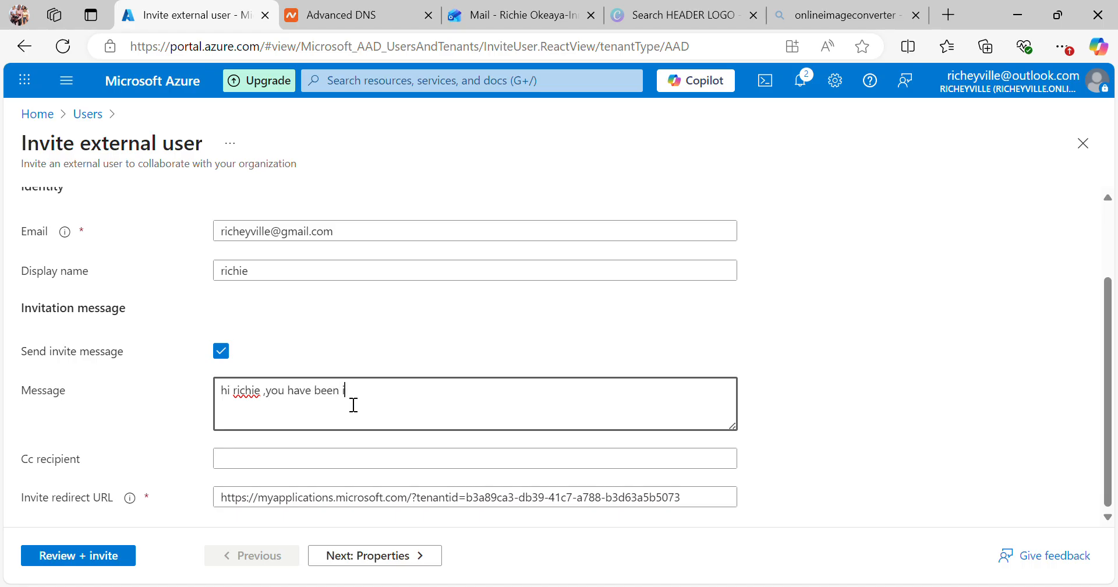
type("nvited to collabora")
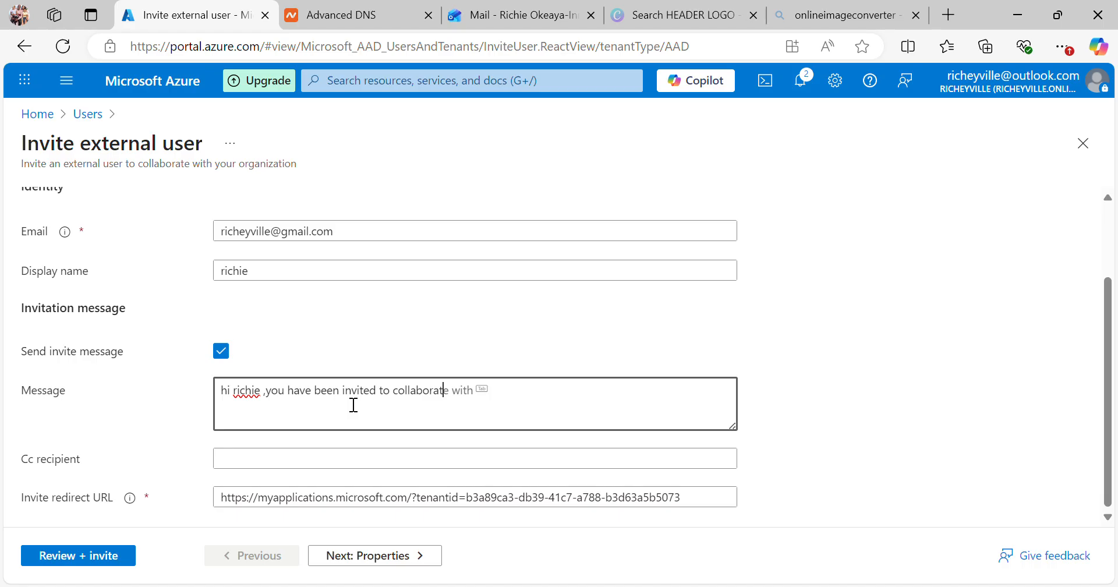
type("t")
key("Tab")
type("richeyville.onli")
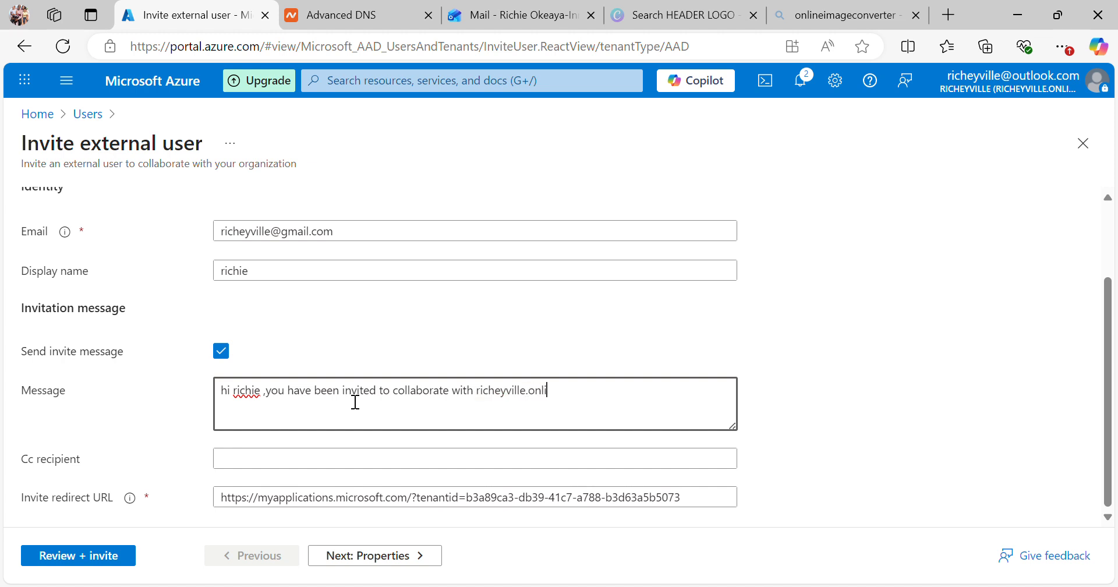
type("ne team for a")
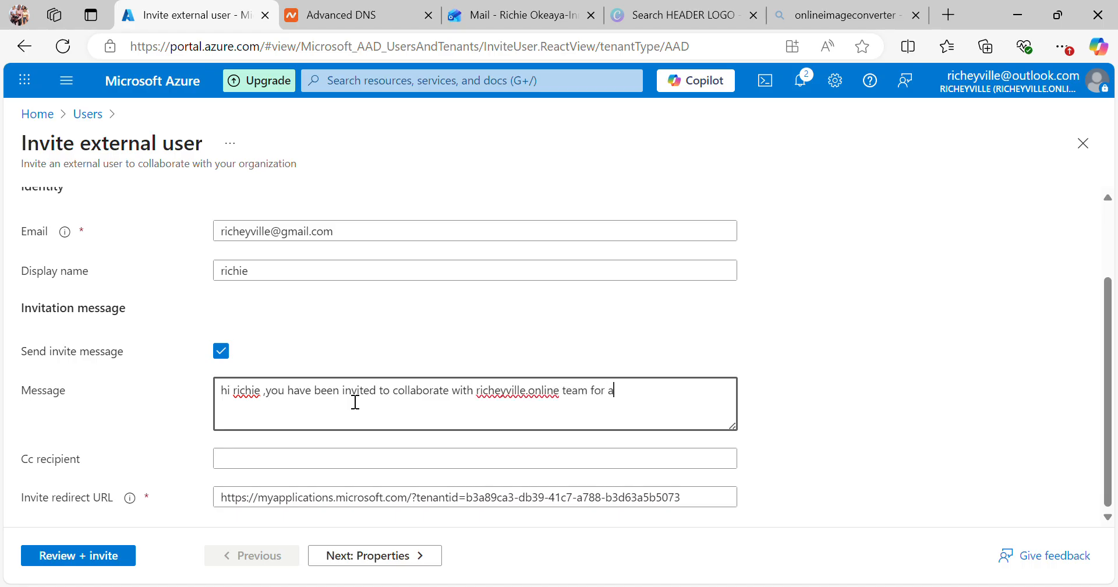
type(" project")
left_click(356, 562)
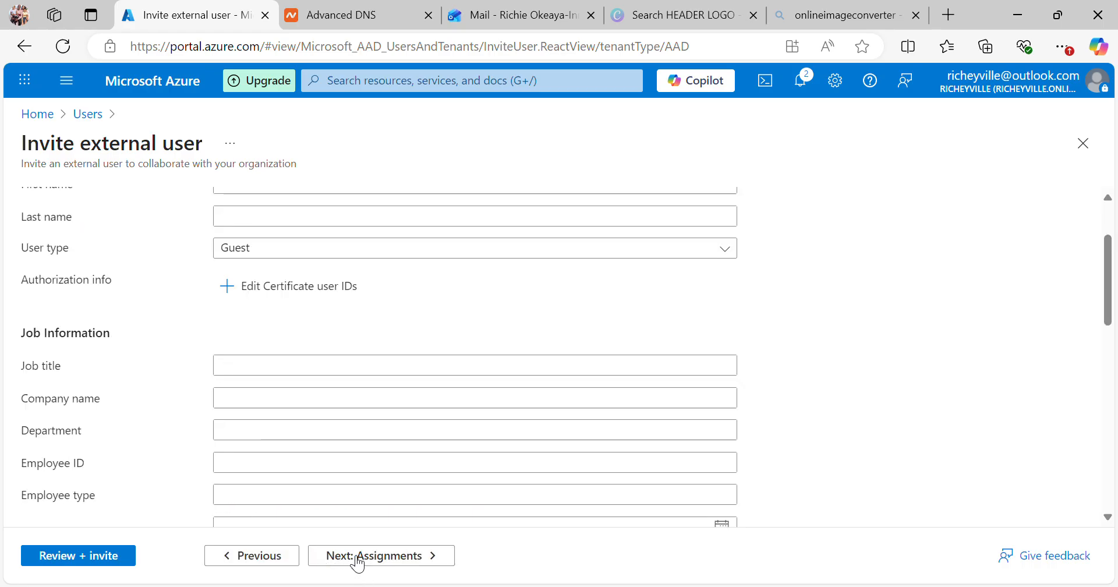
Step: Enter the guest's first and last names and keep the user type as Guest
left_click_drag(1111, 272, 1112, 243)
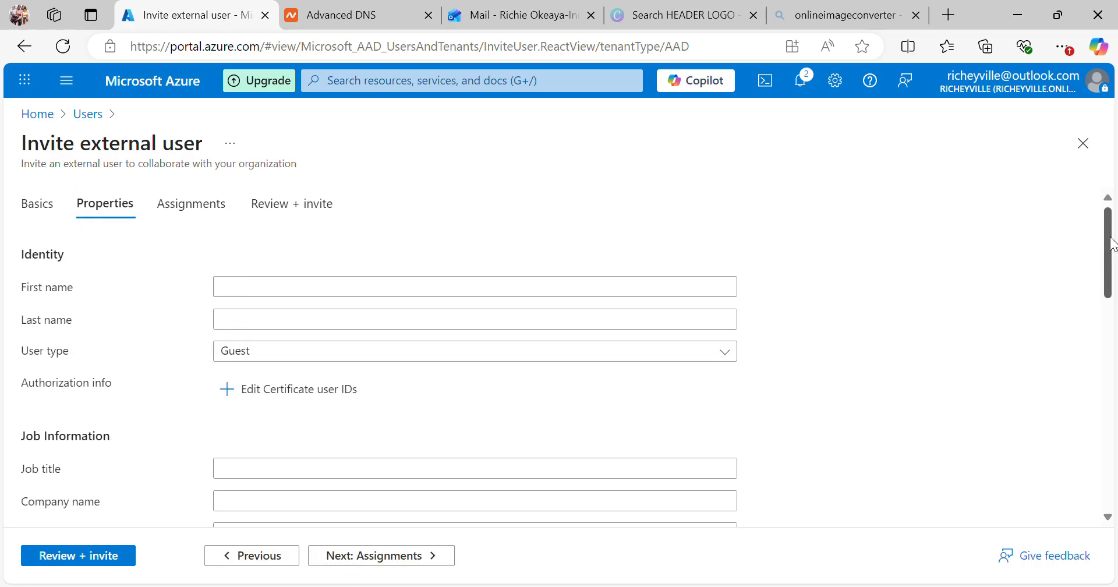
left_click(316, 296)
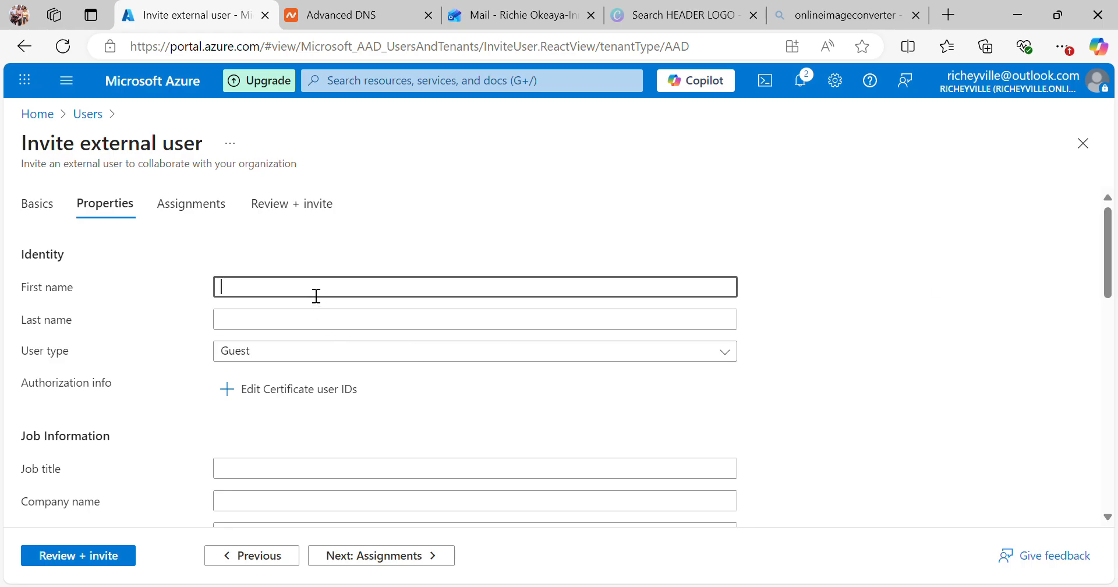
type("richie")
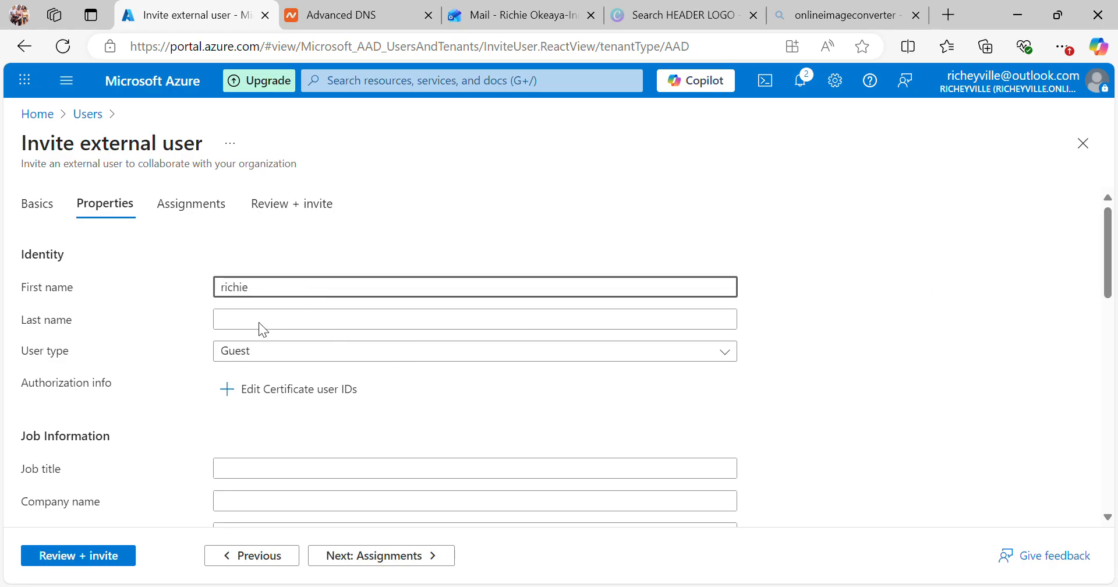
left_click(251, 329)
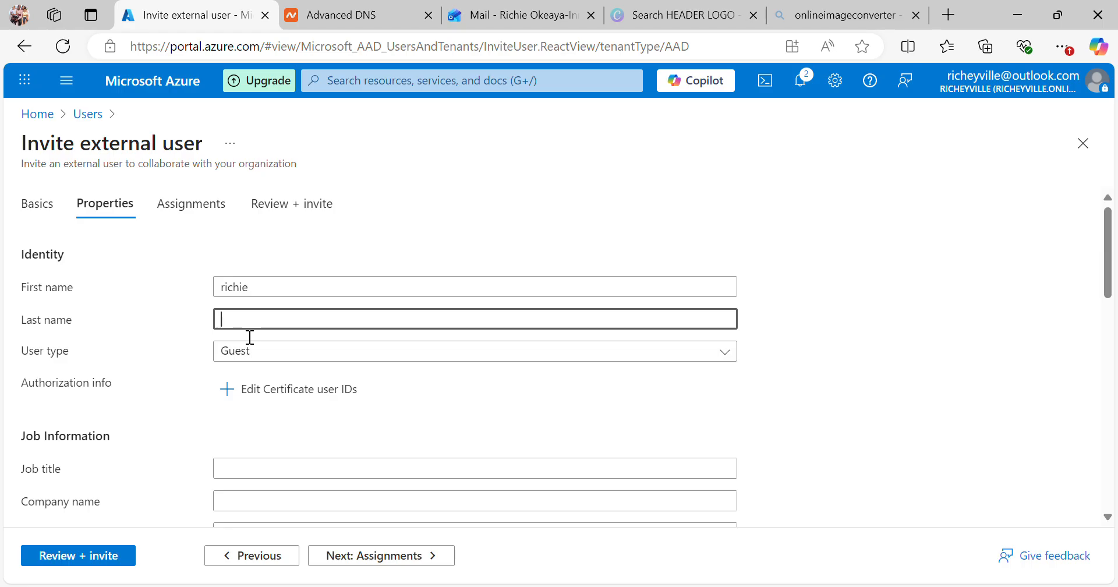
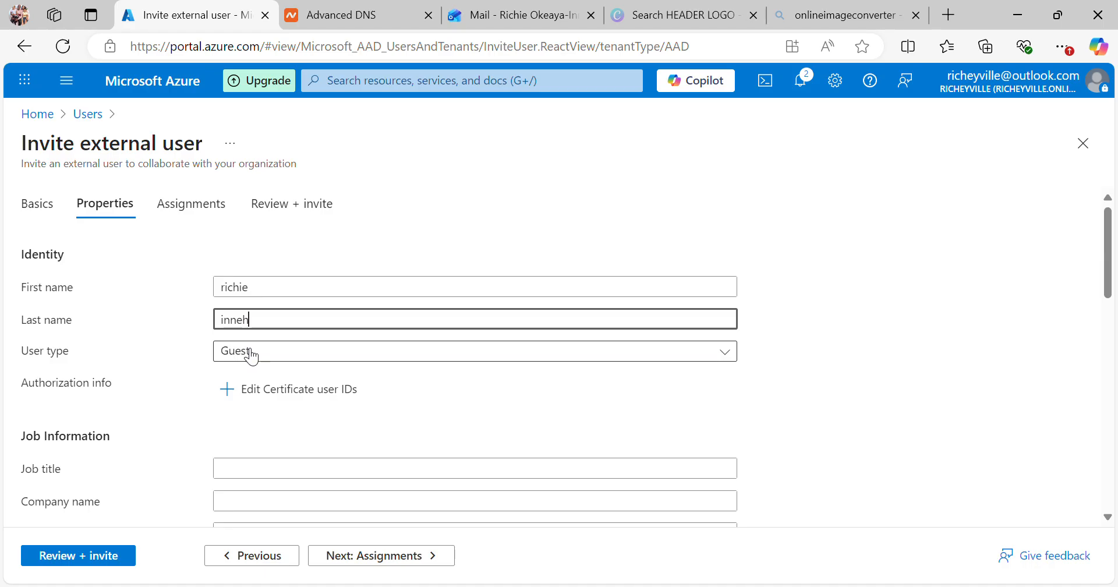
left_click(252, 356)
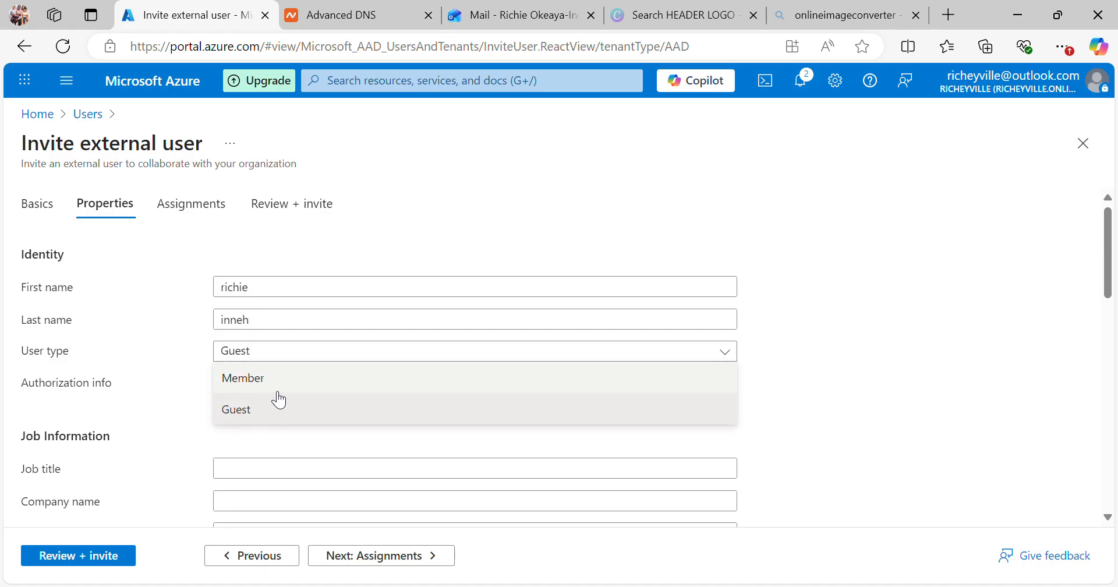
left_click(280, 352)
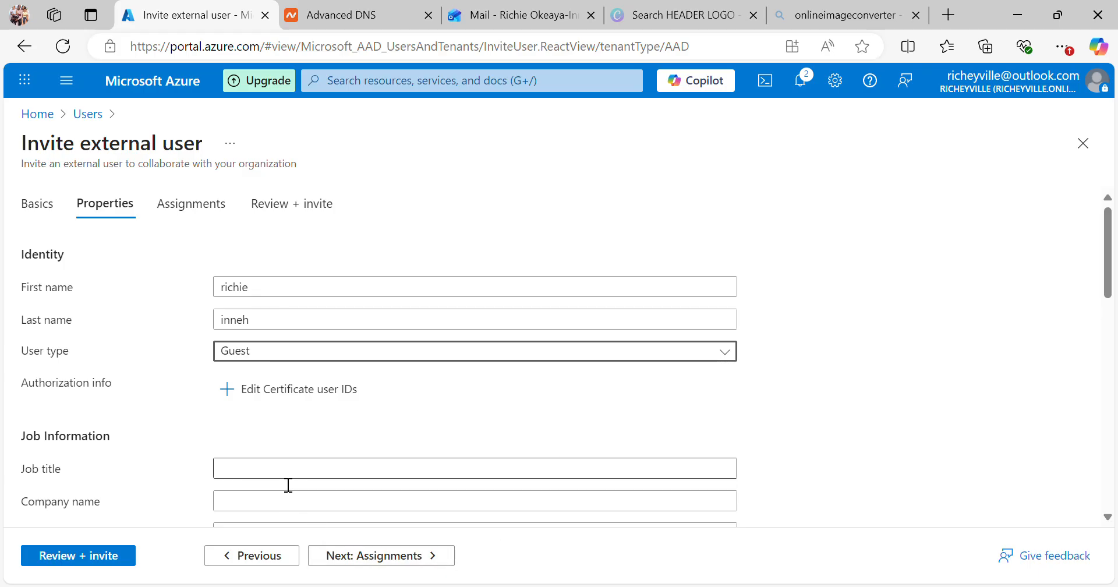
left_click(472, 484)
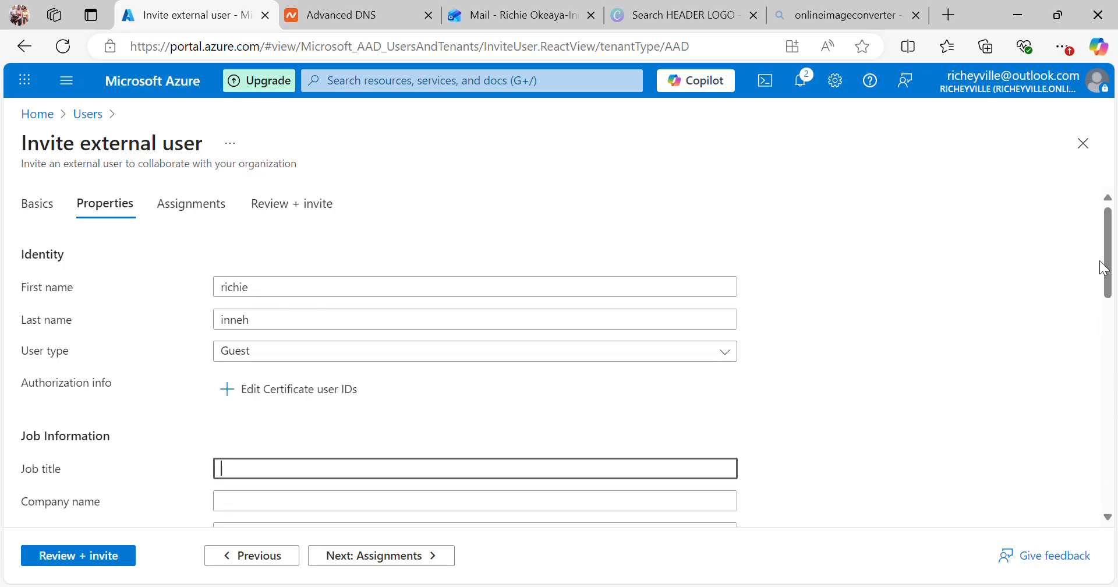
left_click_drag(1111, 271, 1115, 306)
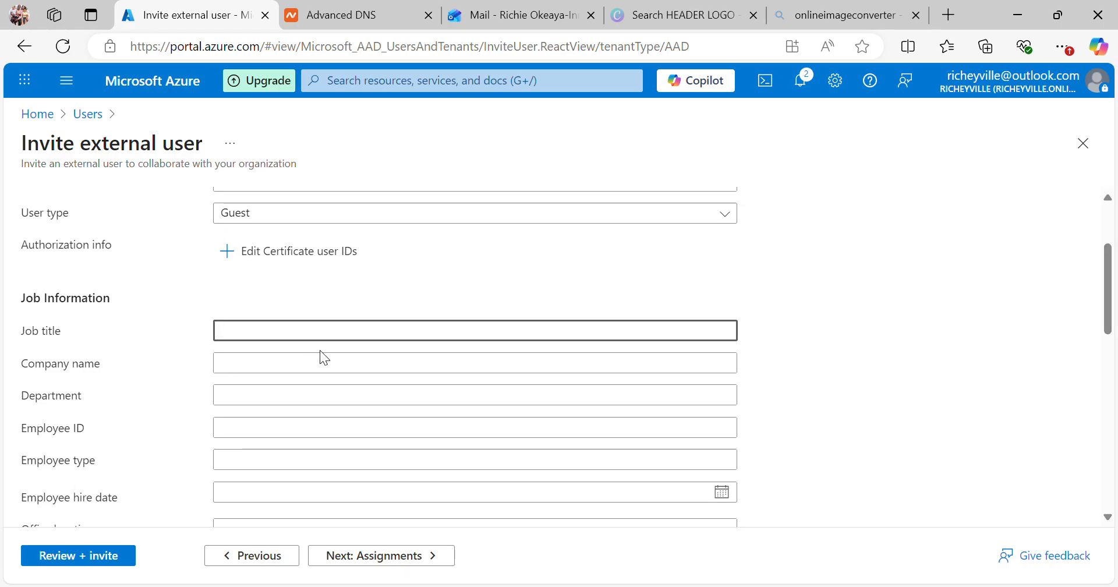
Step: Leave the job title blank and set the company name to 'richeyville'
left_click(285, 375)
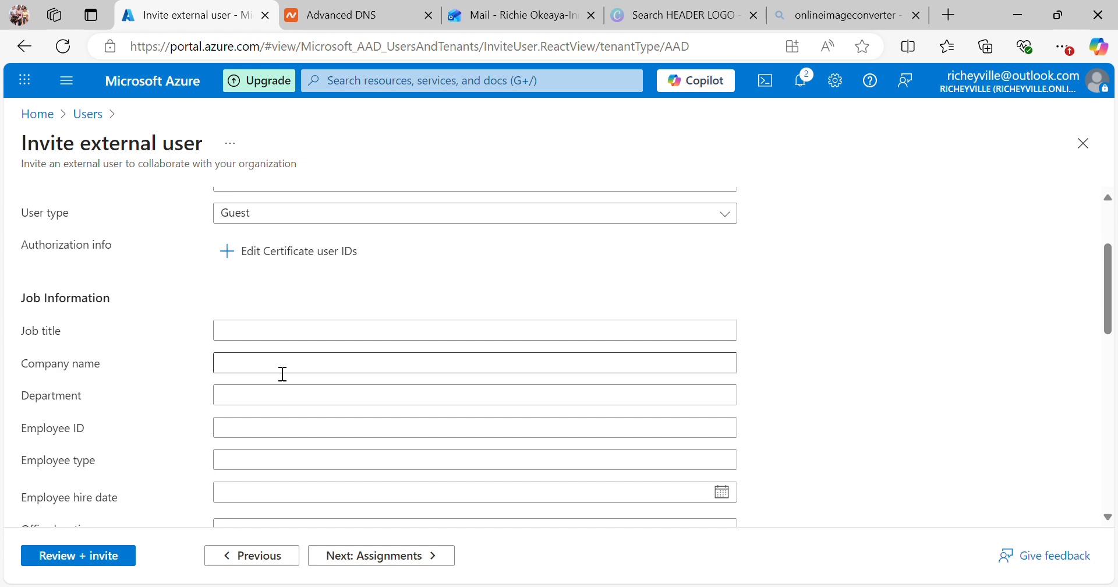
left_click(283, 371)
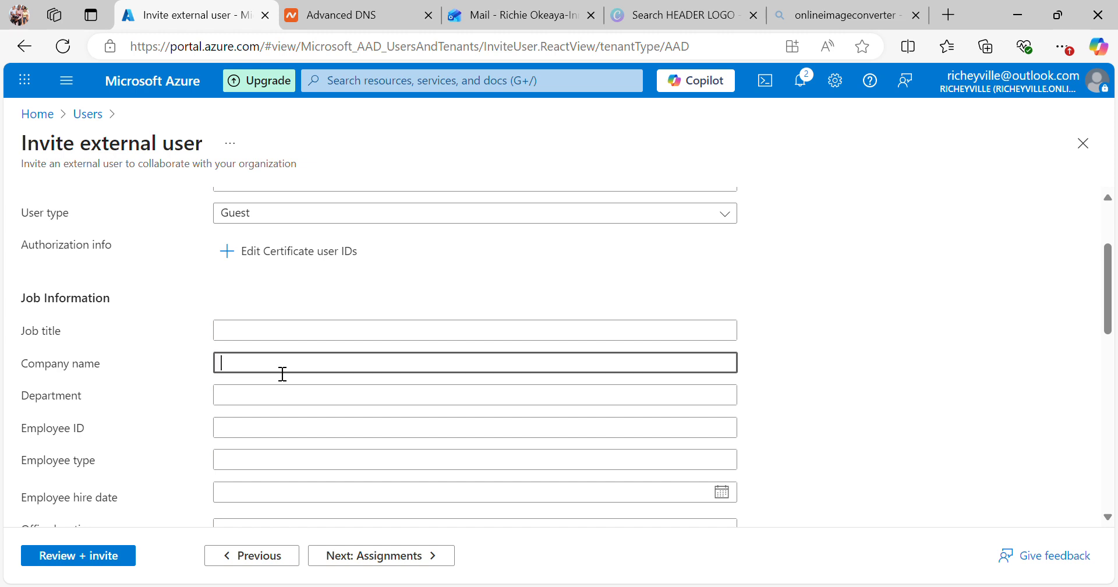
type("richeyville")
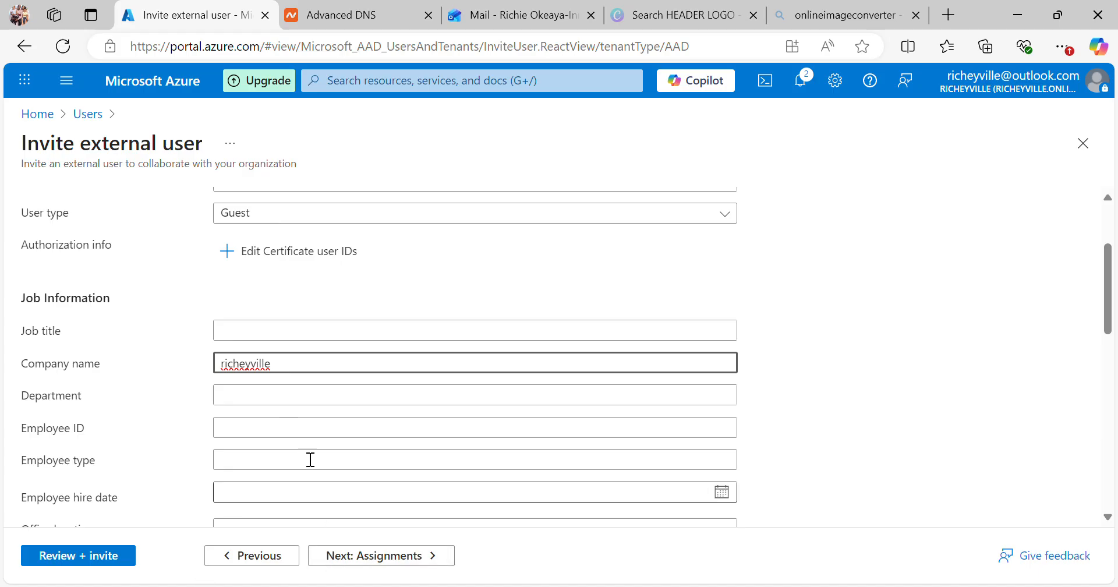
scroll(1103, 330, "down", 2)
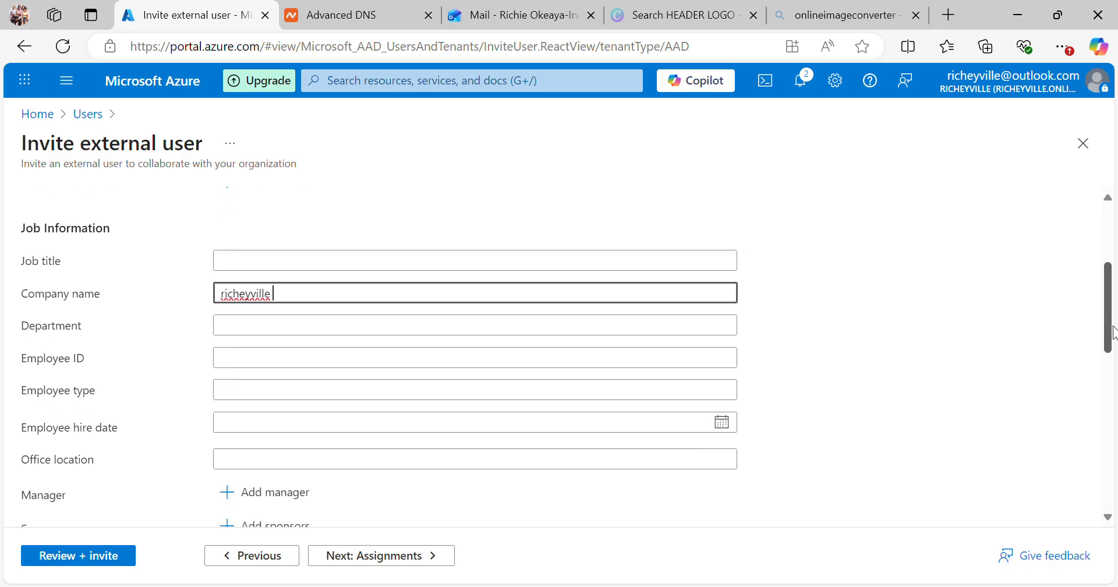
scroll(1106, 330, "up", 3)
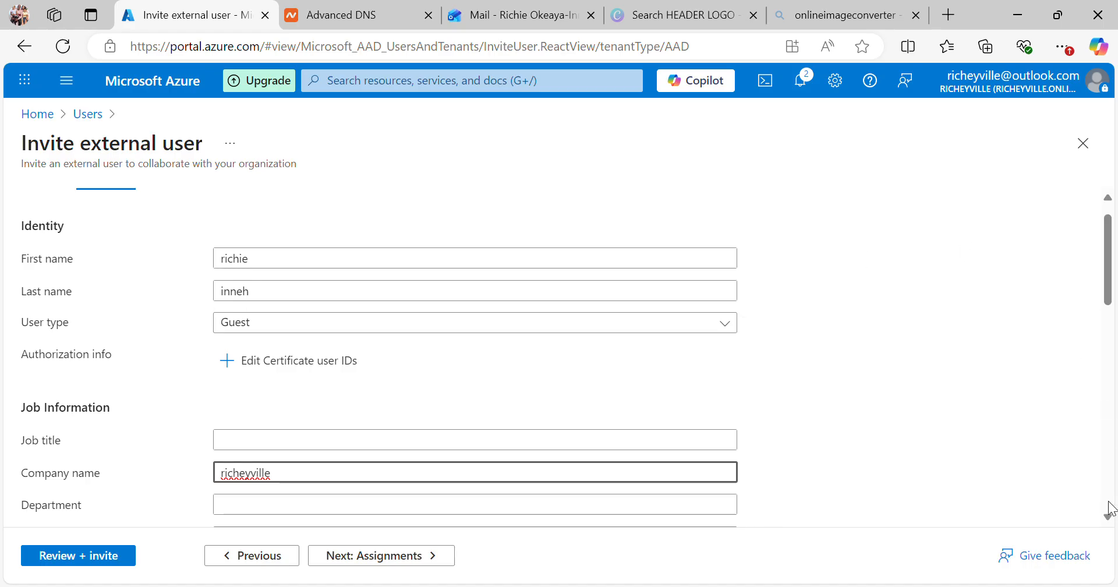
scroll(1109, 499, "down", 10)
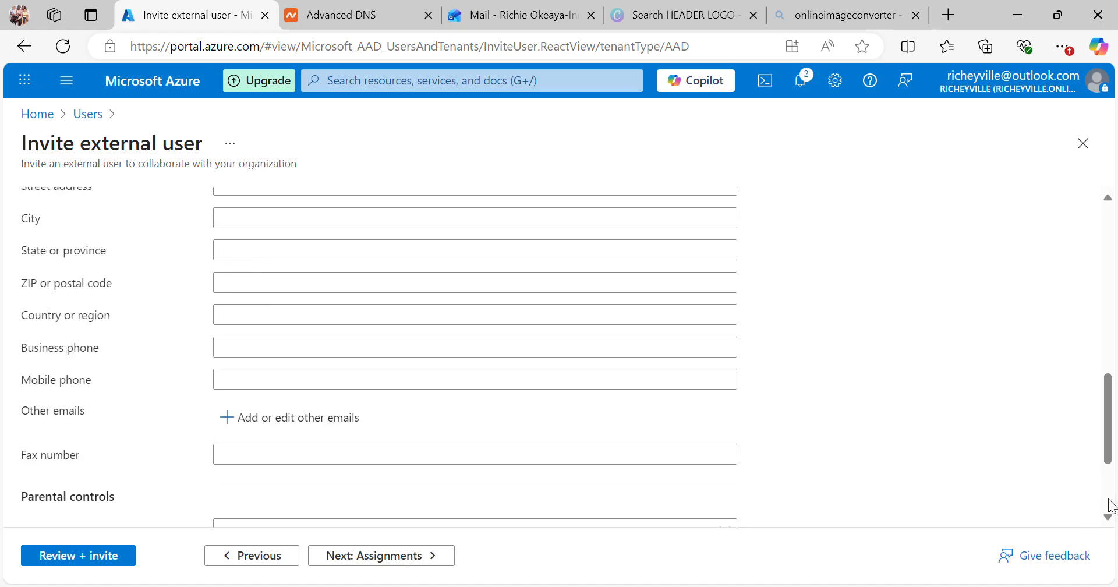
Step: Fill in the guest's city and set the country or region to Nigeria
left_click(252, 227)
type("ben")
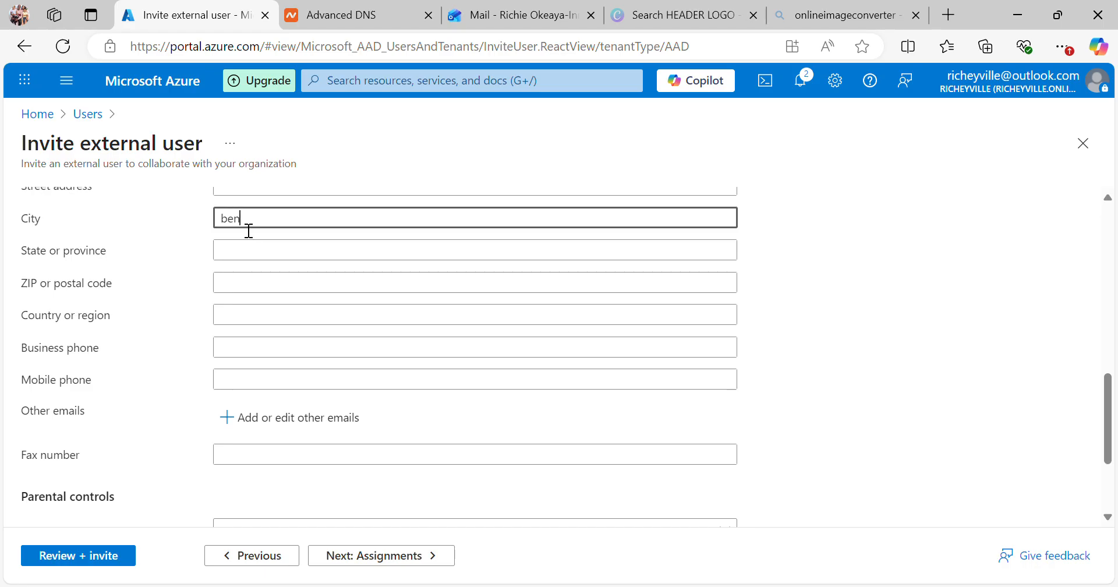
type("in city")
left_click(244, 322)
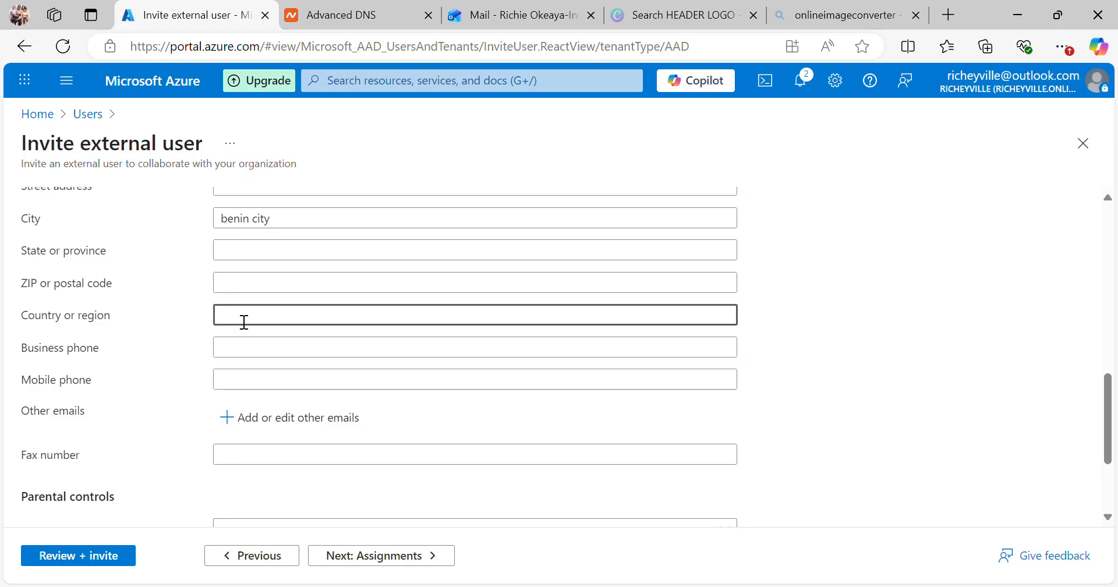
type("nigeria")
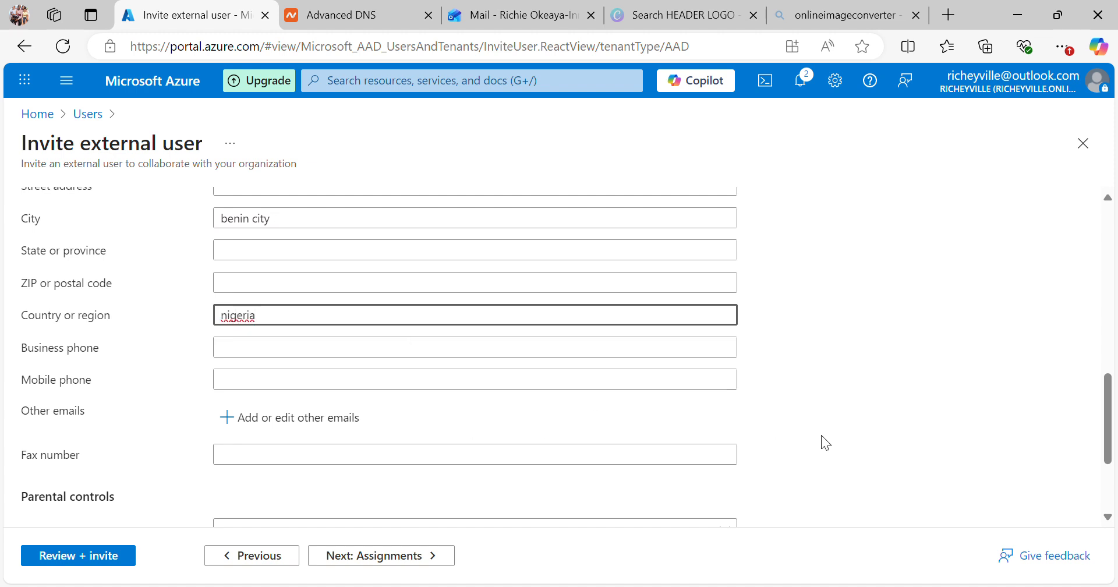
left_click_drag(1114, 435, 1114, 477)
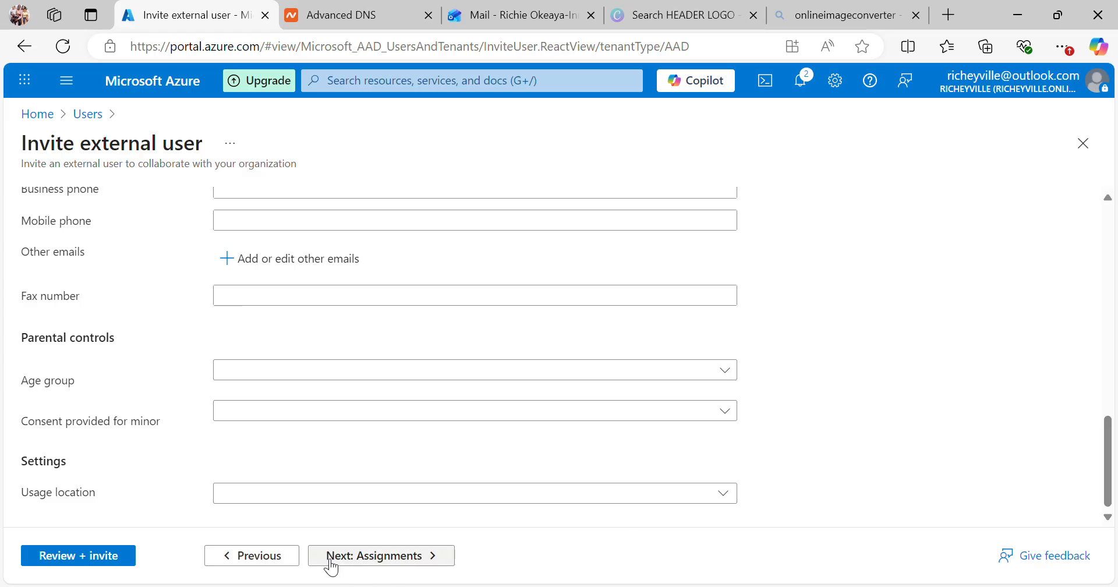
Step: Set the guest's usage location to Nigeria and advance to the empty Assignments step
left_click(723, 493)
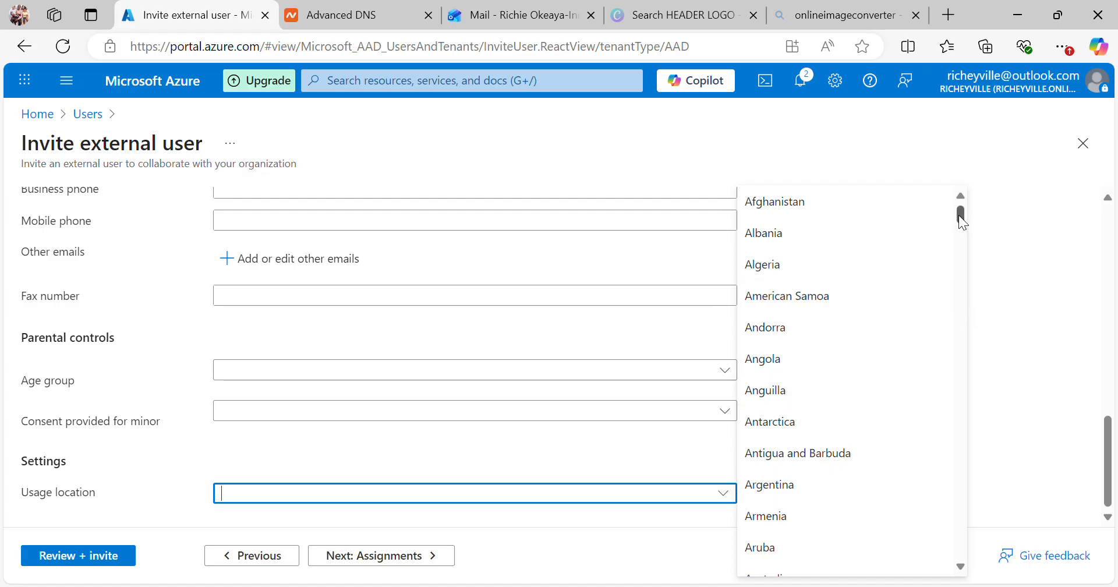
left_click_drag(958, 216, 966, 437)
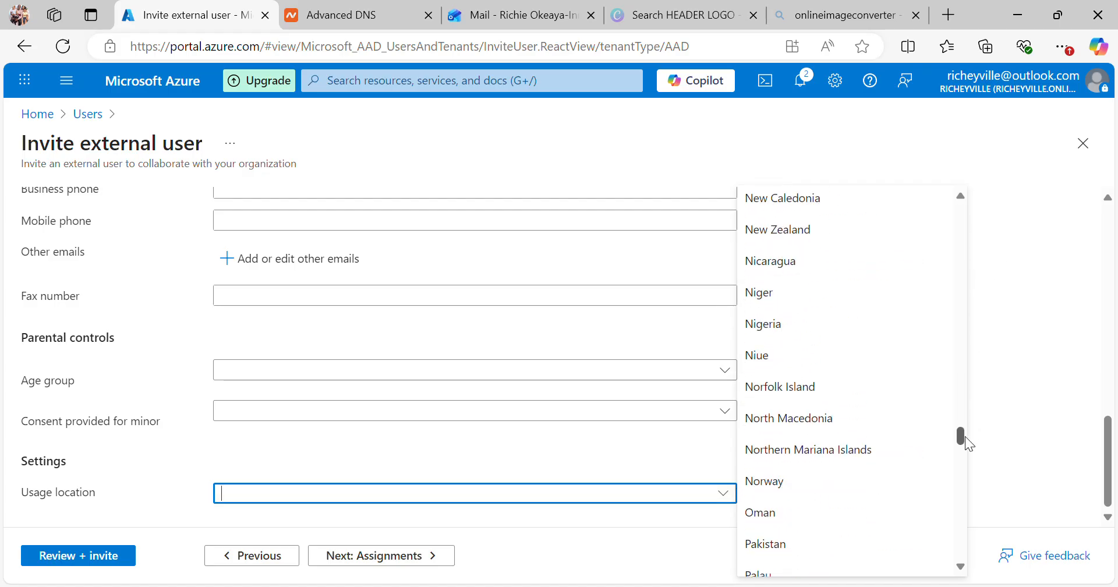
left_click(808, 326)
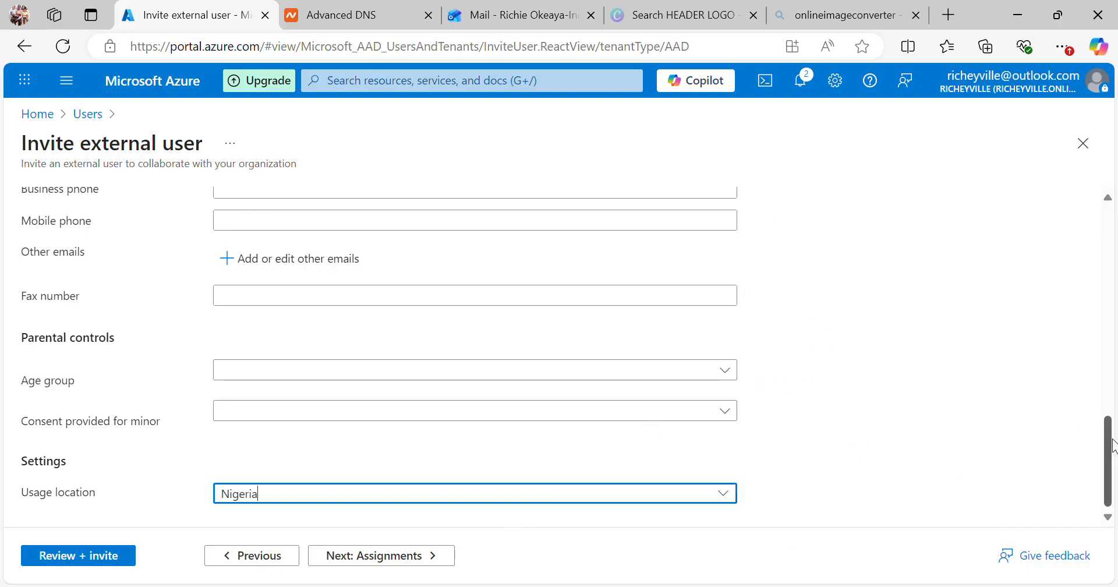
left_click(374, 563)
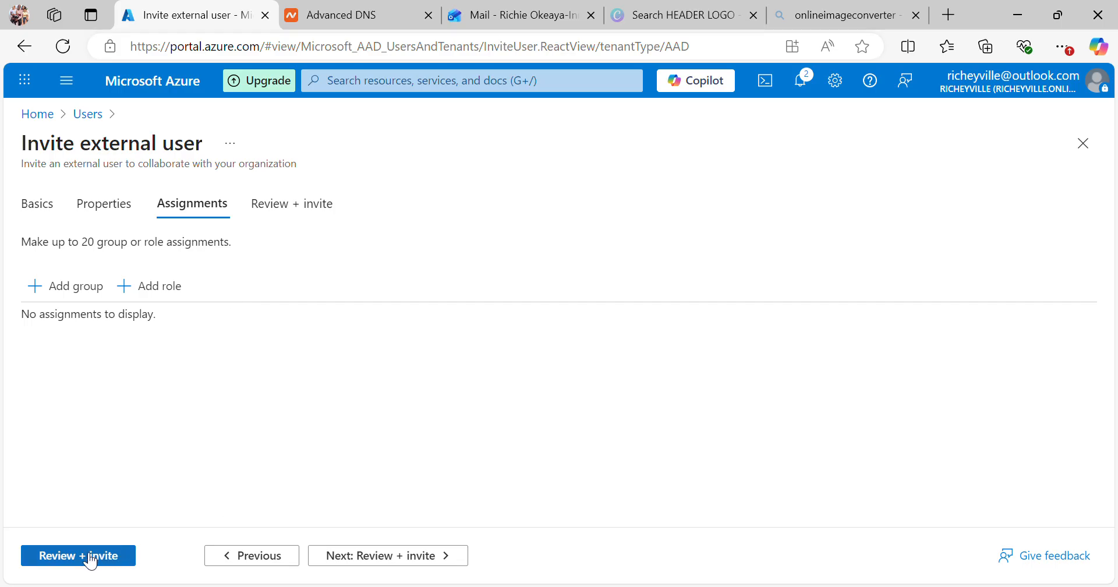
Step: Review the invitation summary and send the guest invitation
left_click(348, 556)
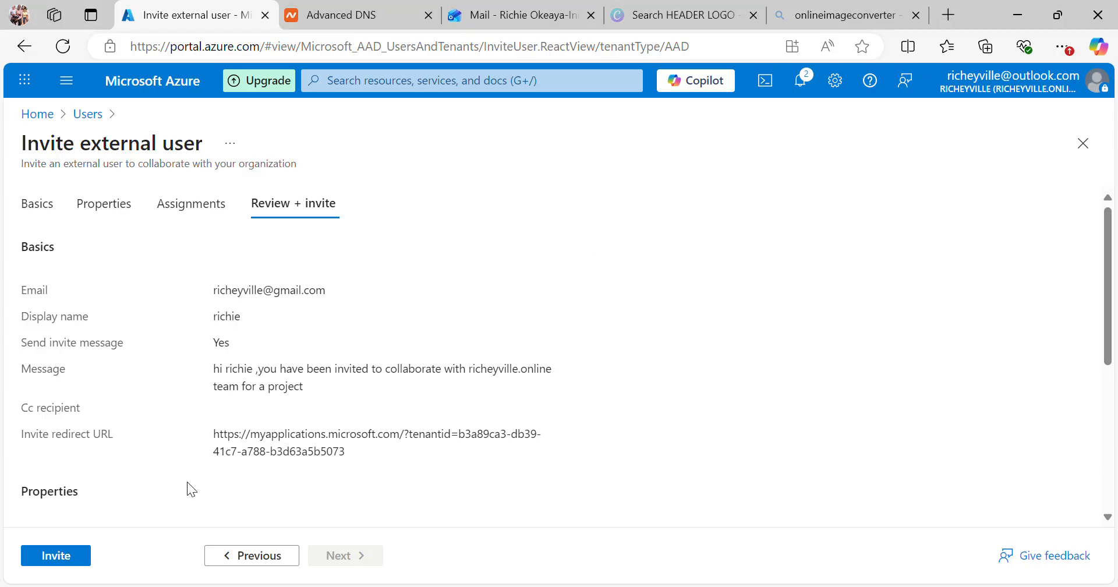
left_click(73, 561)
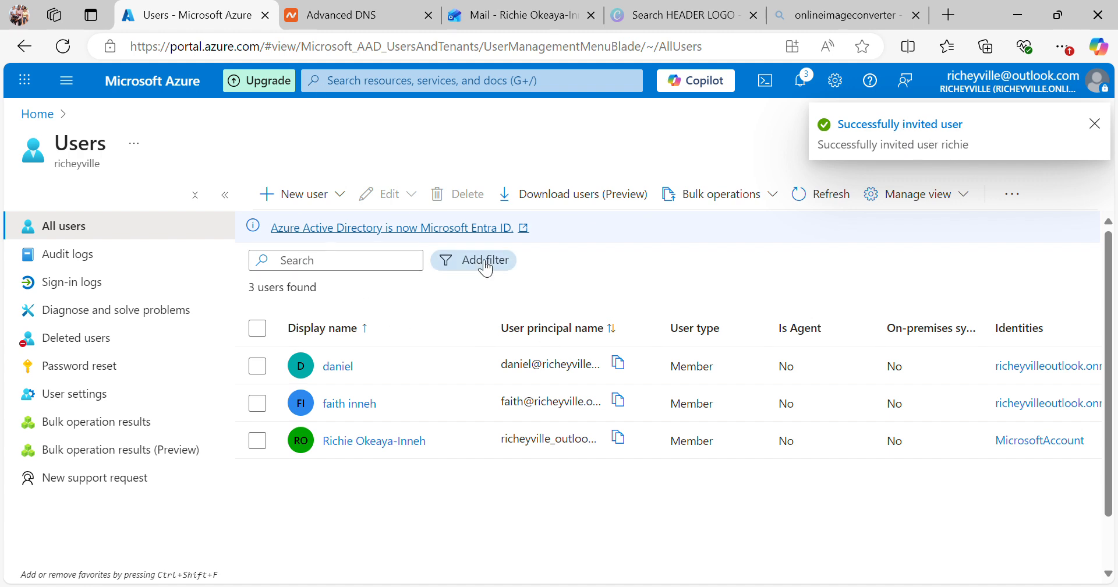
Step: Refresh the Users list and check the new guest appears with user type Guest
left_click(815, 200)
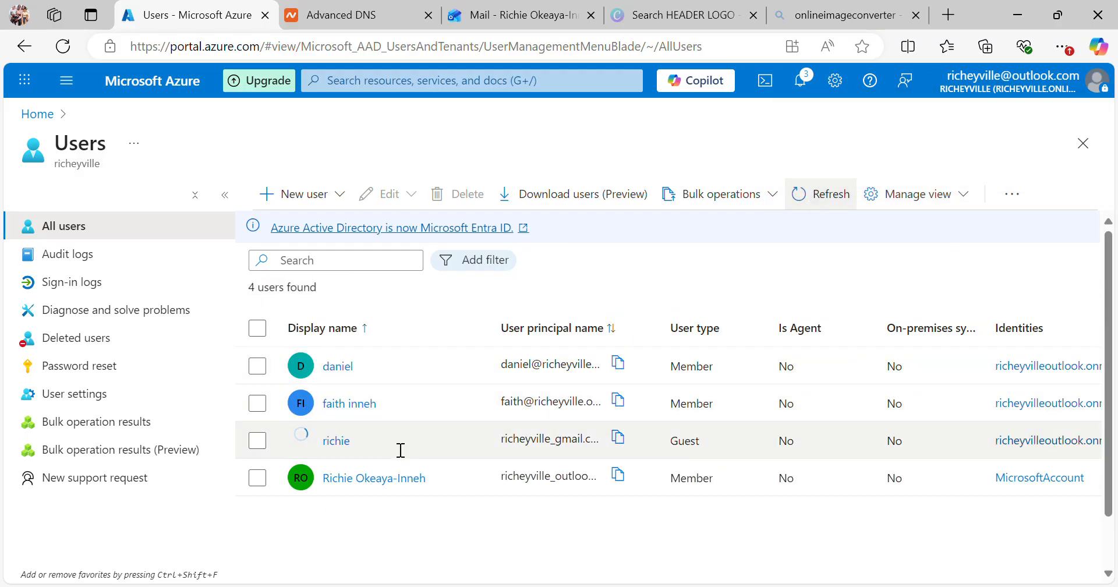
left_click(263, 444)
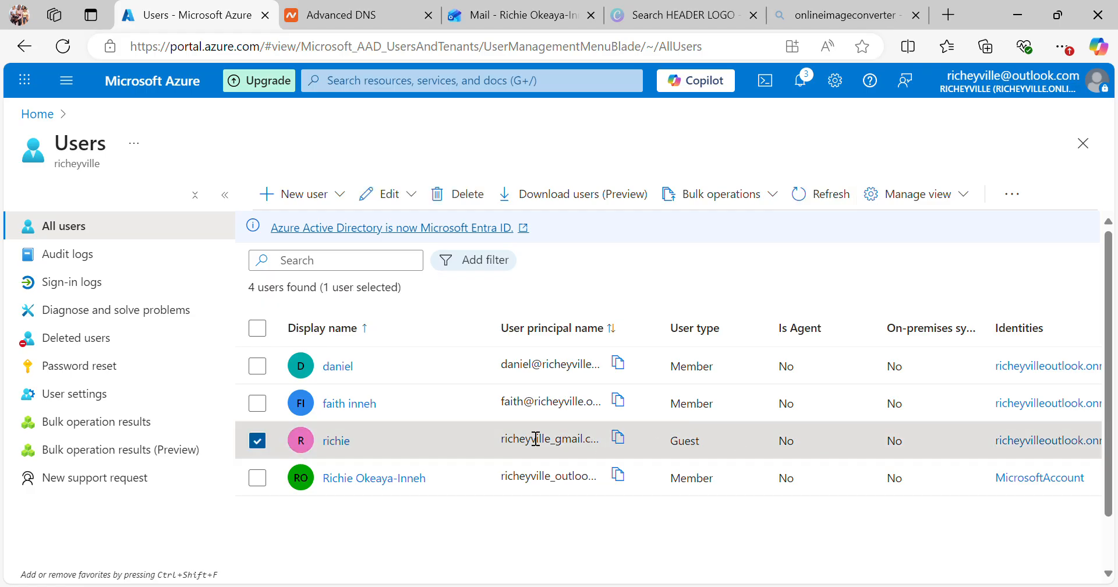
left_click(258, 444)
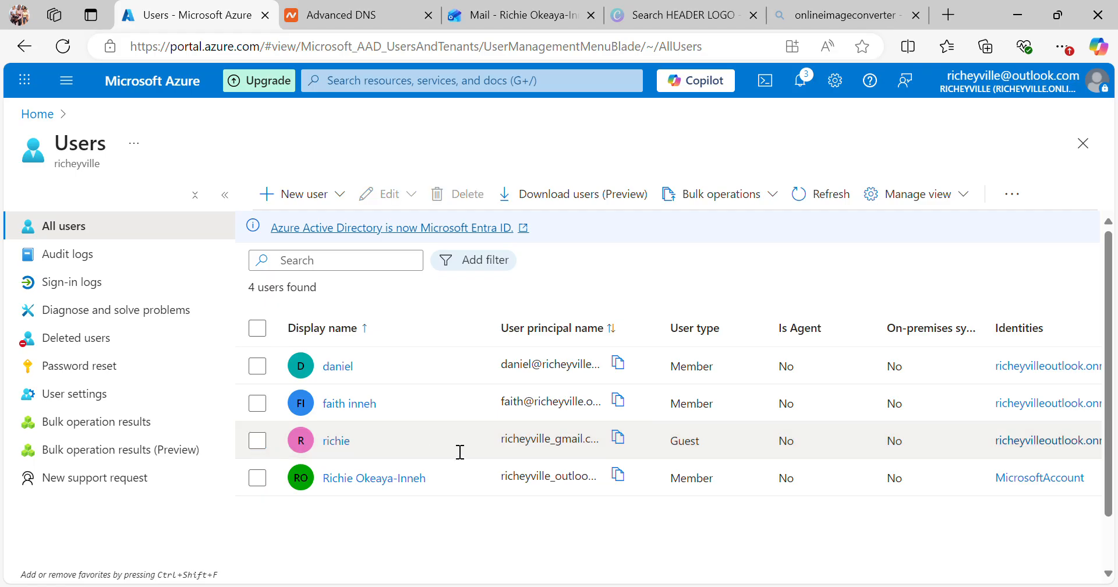